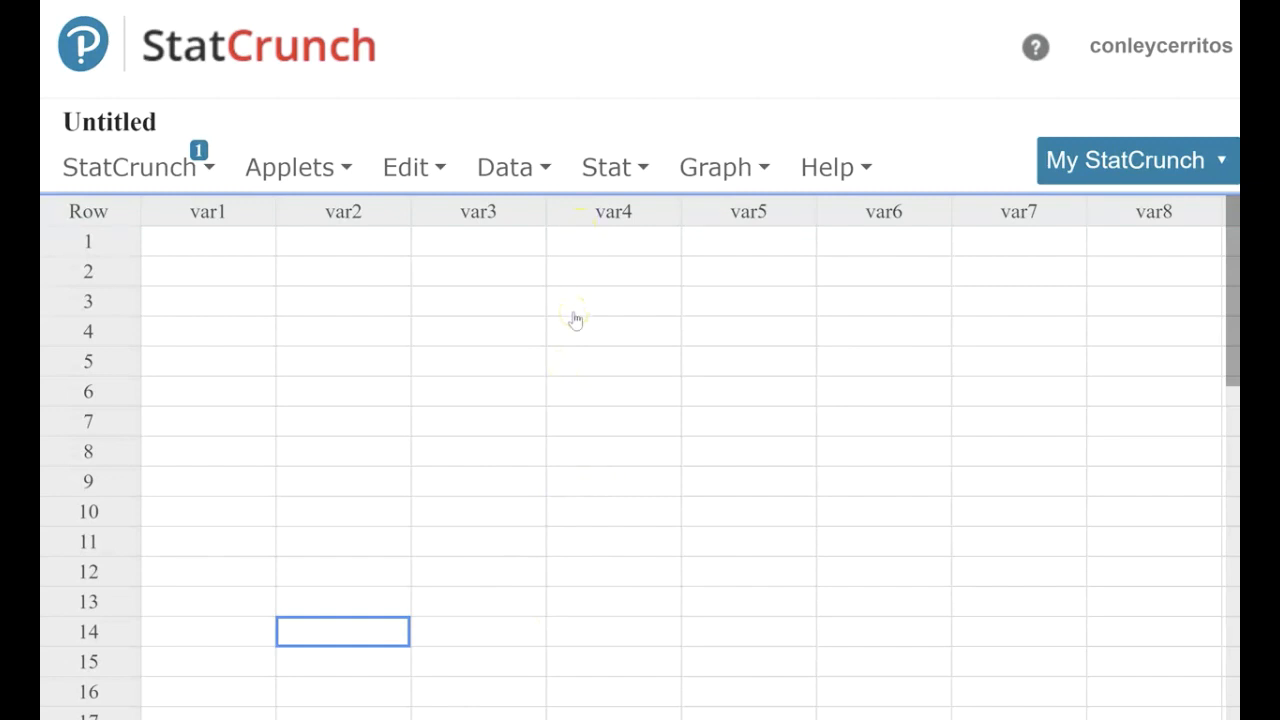
# Open the Roll die experiment applet and move its window higher so the whole applet fits on screen.
pyautogui.click(300, 170)
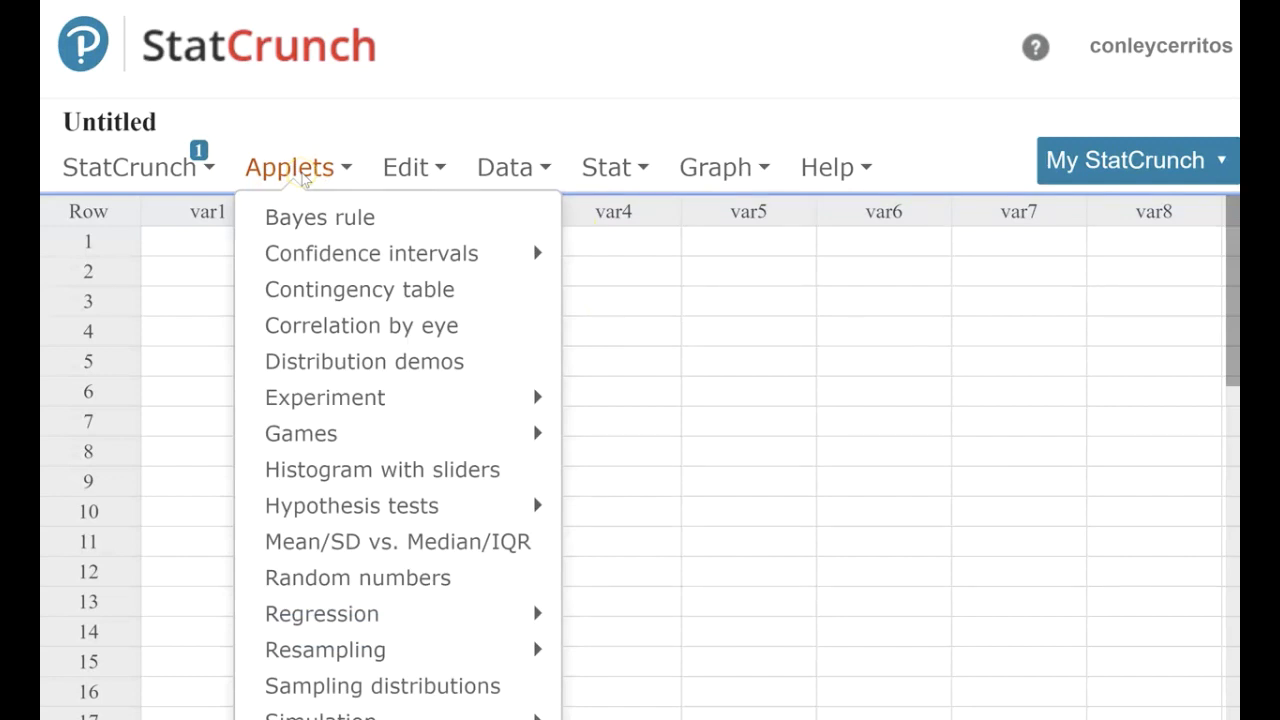
pyautogui.moveTo(345, 400)
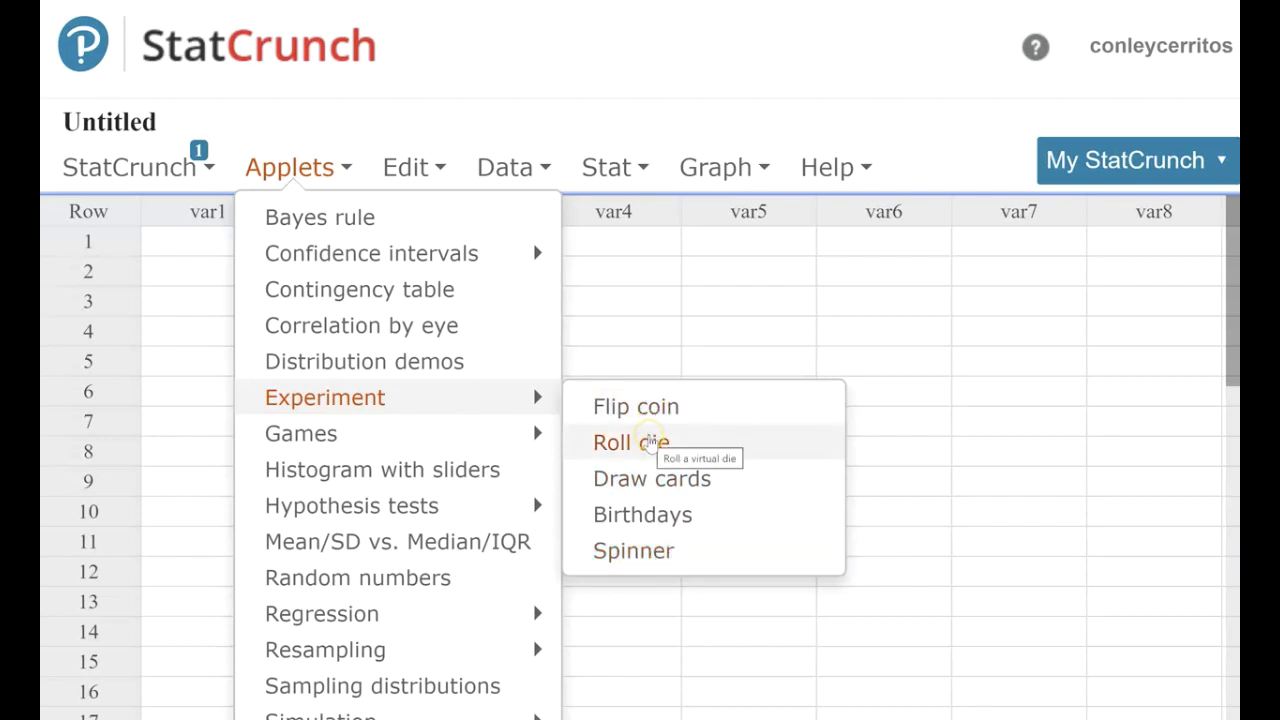
pyautogui.click(692, 441)
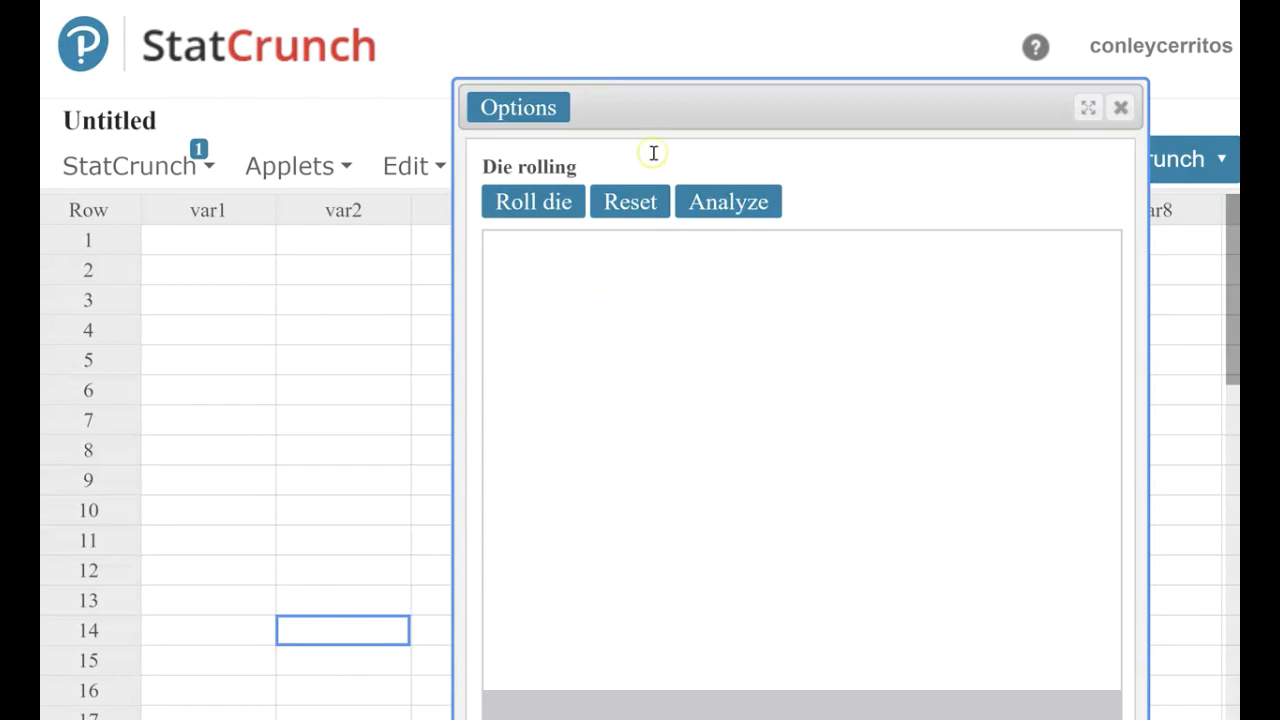
pyautogui.moveTo(677, 103); pyautogui.dragTo(694, 47)
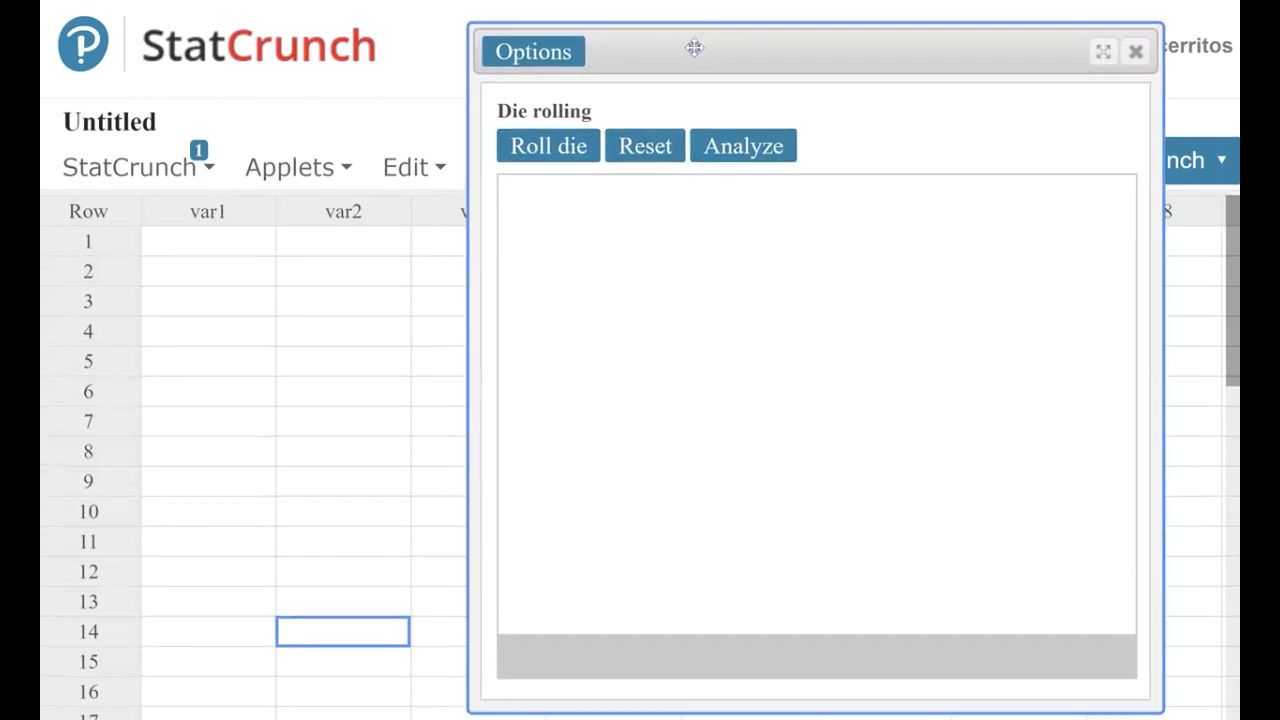
# Roll the virtual die twice in the die rolling applet.
pyautogui.click(551, 146)
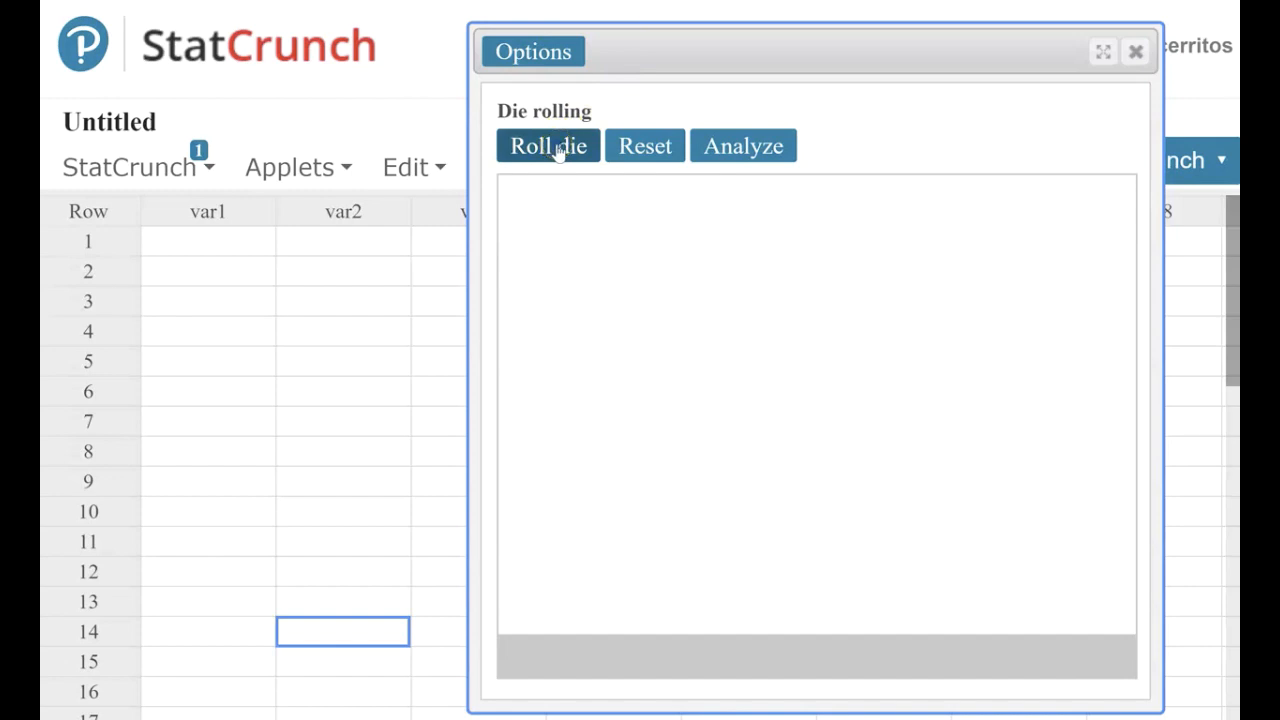
pyautogui.click(557, 147)
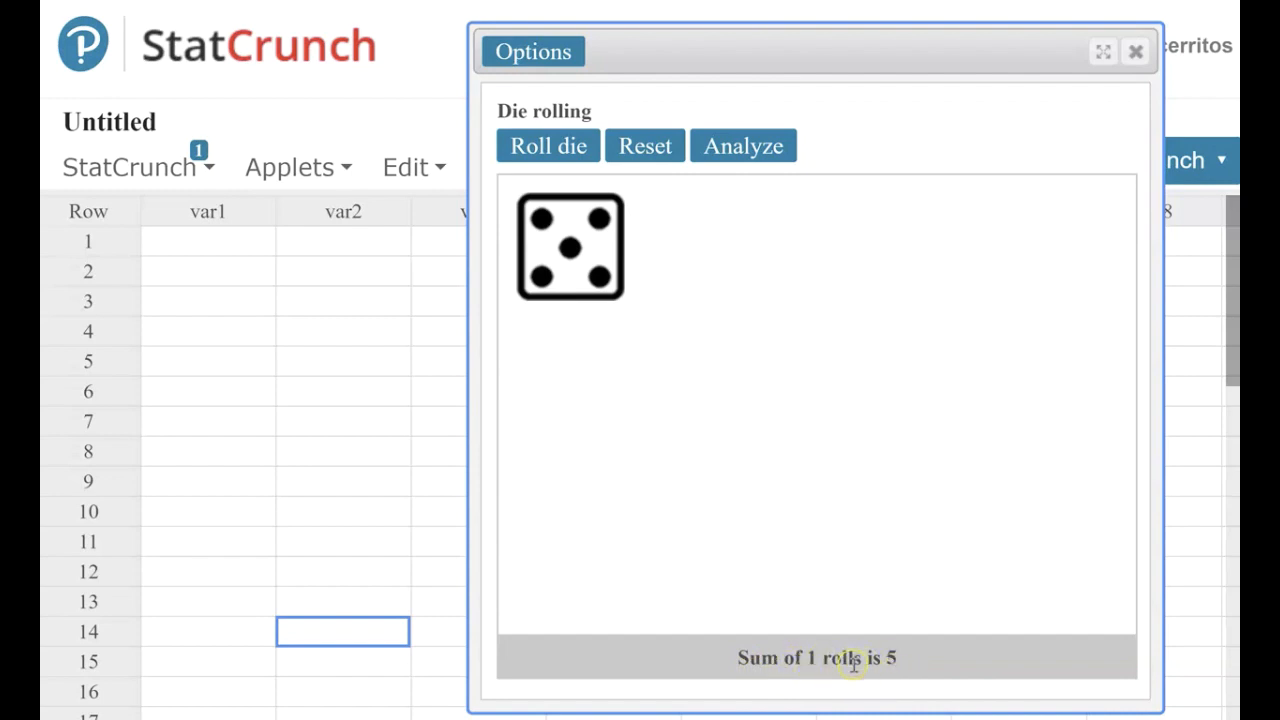
pyautogui.click(548, 147)
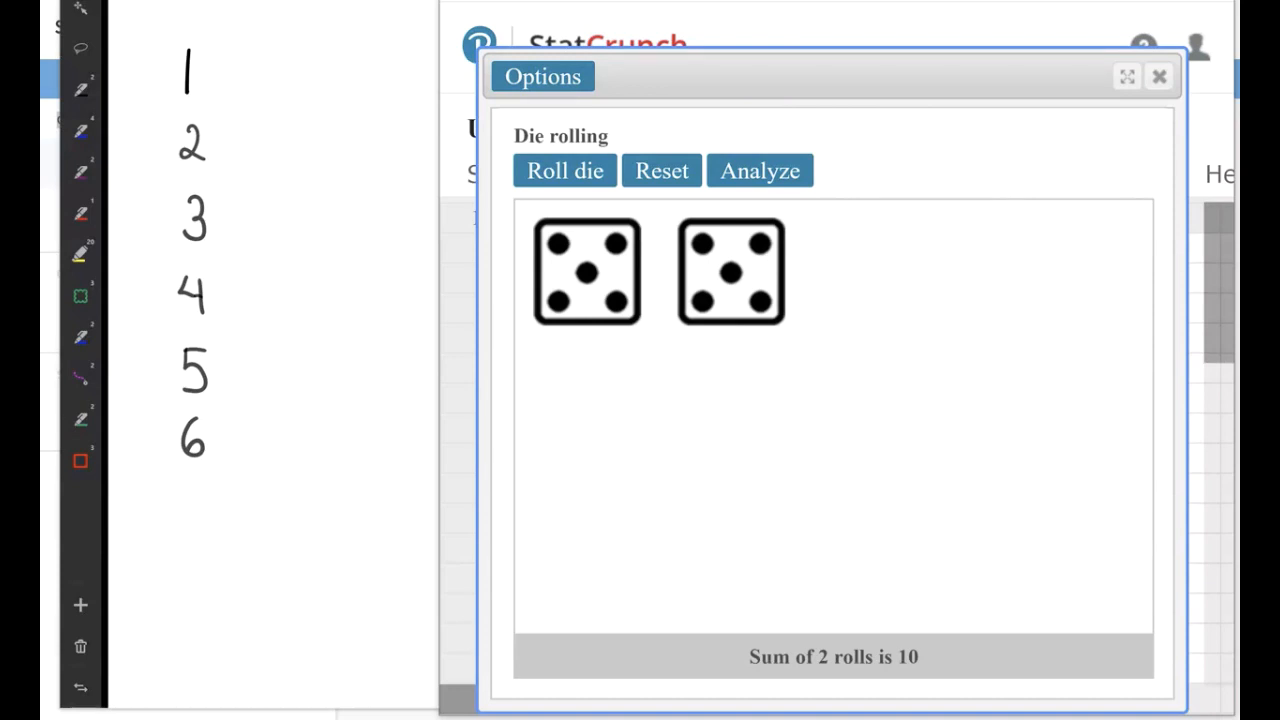
# Draw two tally marks beside 5 on the whiteboard, then return to StatCrunch and narrow its window to uncover more of the whiteboard.
pyautogui.moveTo(258, 345); pyautogui.dragTo(257, 396)
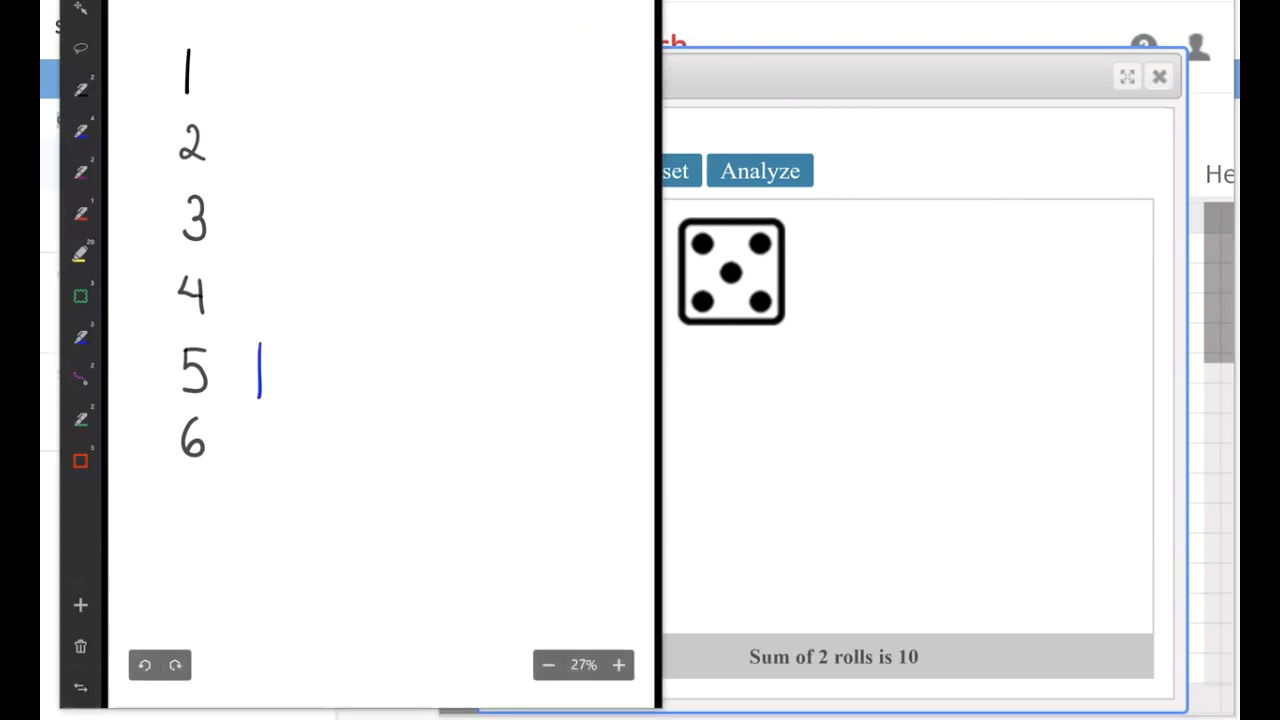
pyautogui.moveTo(278, 344); pyautogui.dragTo(277, 397)
pyautogui.hotkey('alt', 'Tab')
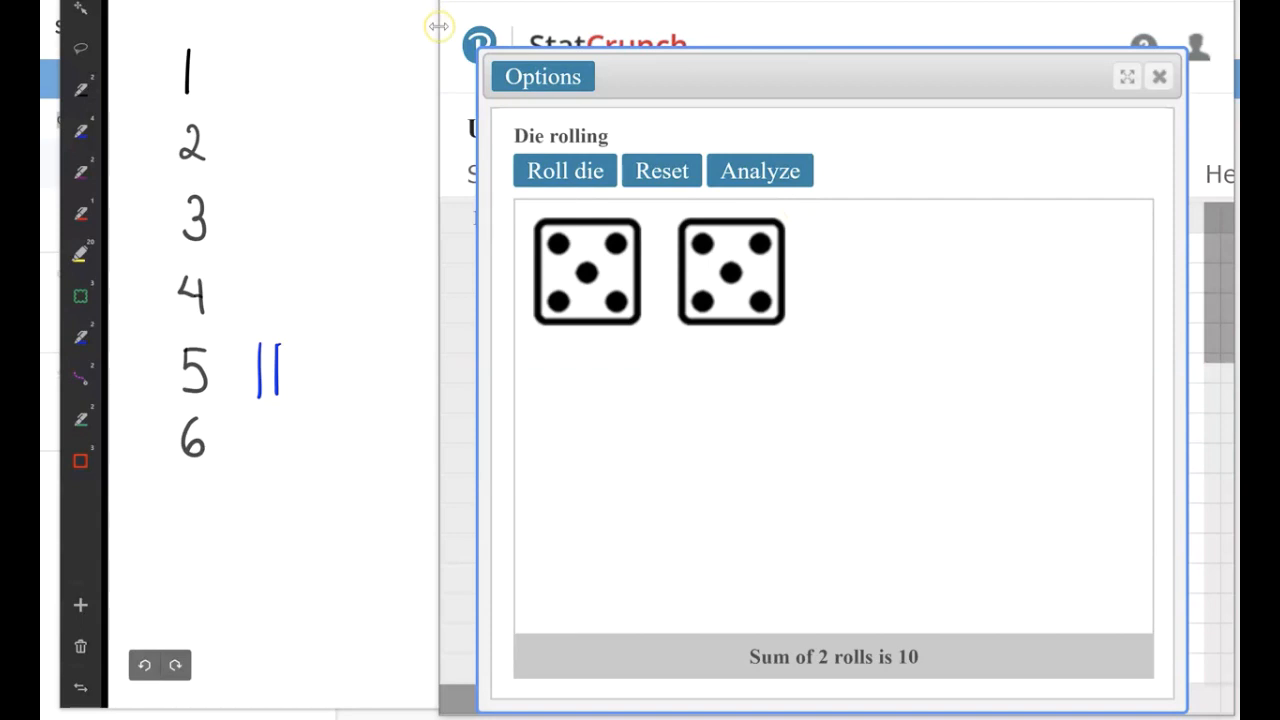
pyautogui.moveTo(440, 25); pyautogui.dragTo(640, 3)
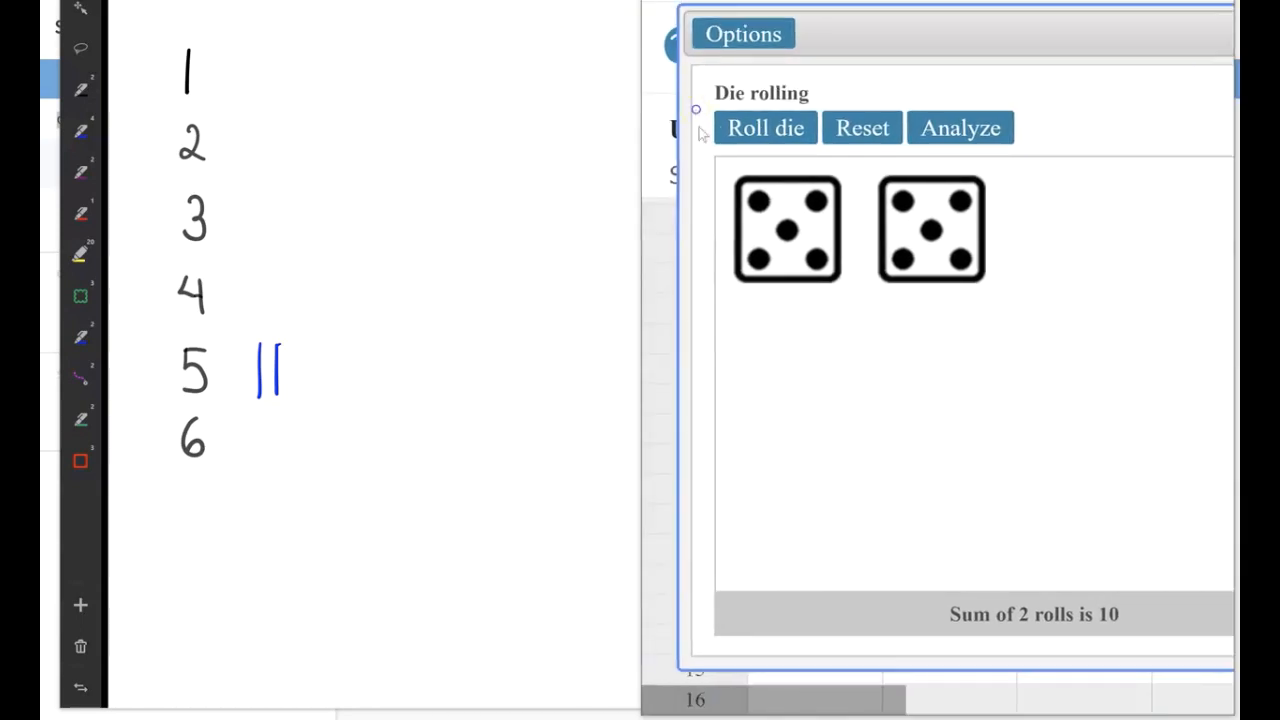
# Roll the die two more times, drawing a tally mark beside 1 on the whiteboard after each roll.
pyautogui.click(731, 171)
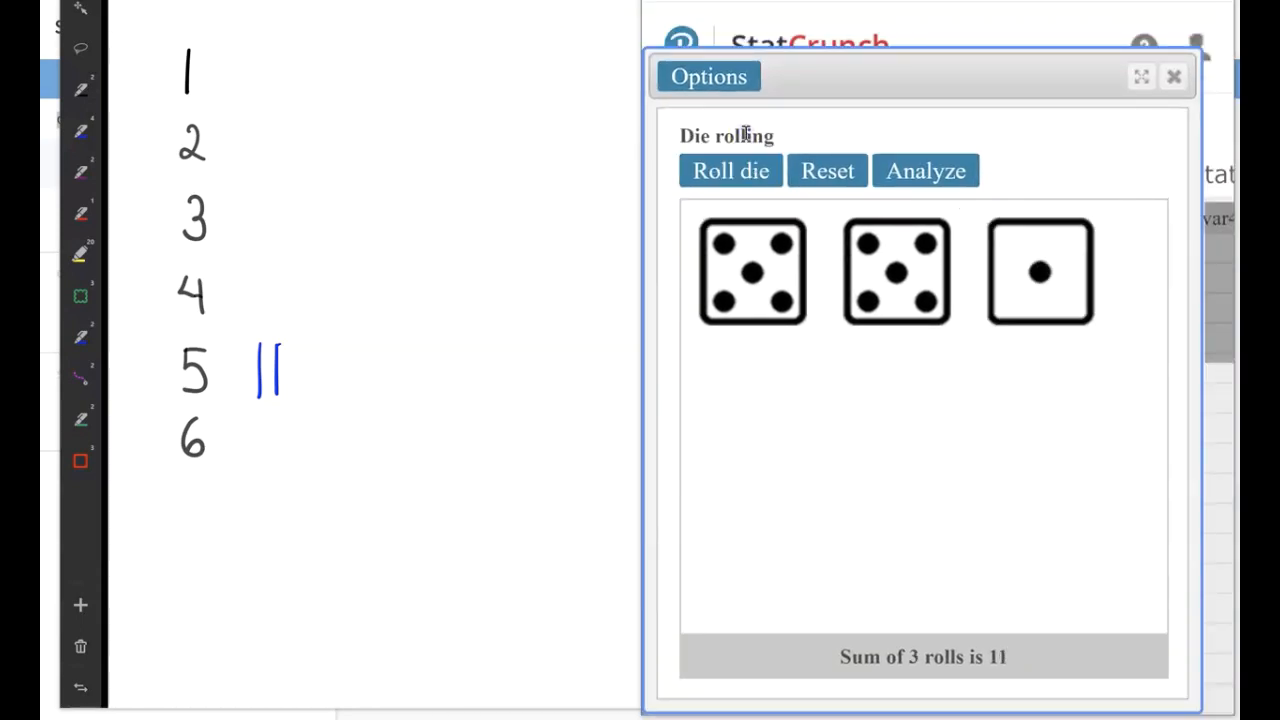
pyautogui.moveTo(238, 45); pyautogui.dragTo(235, 100)
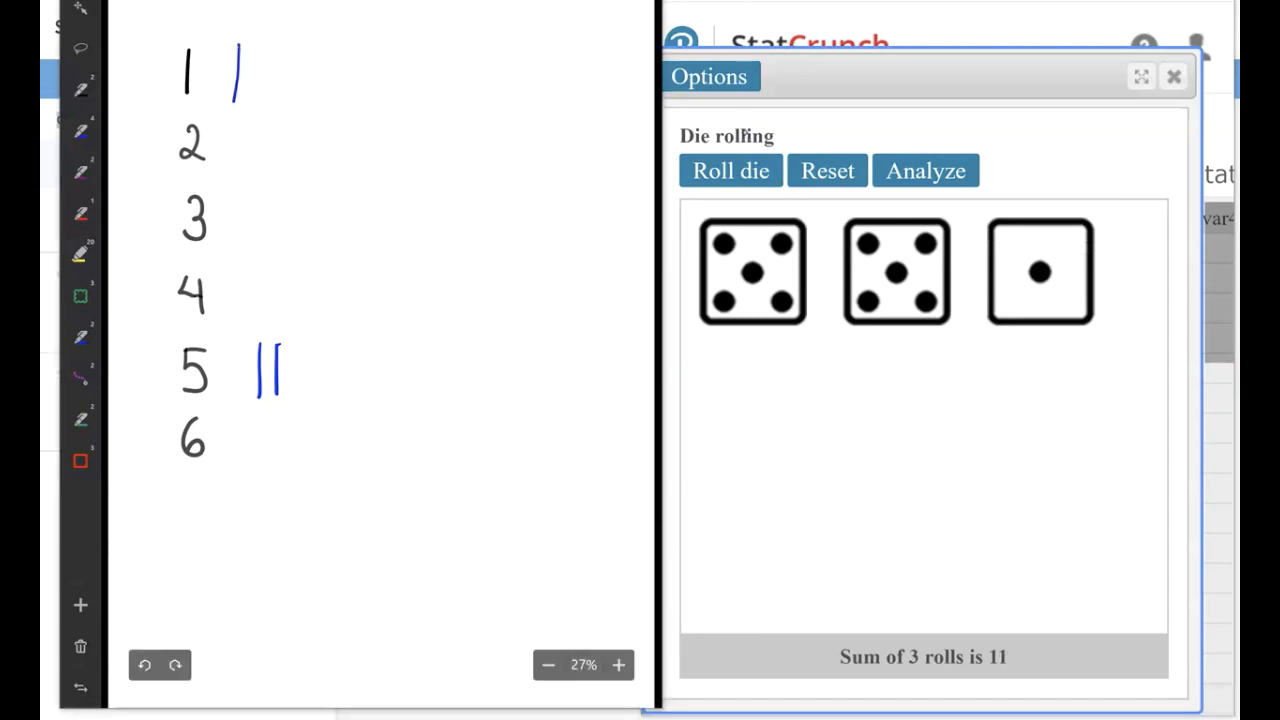
pyautogui.click(745, 171)
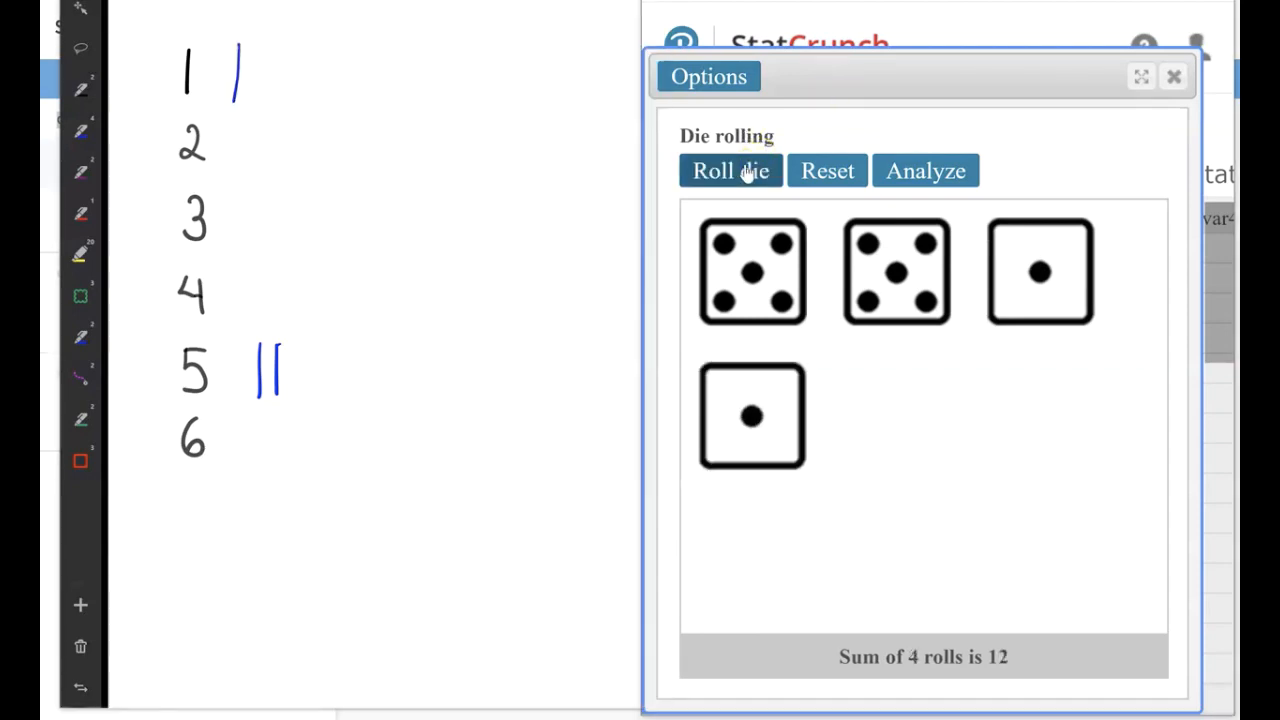
pyautogui.moveTo(264, 47); pyautogui.dragTo(261, 88)
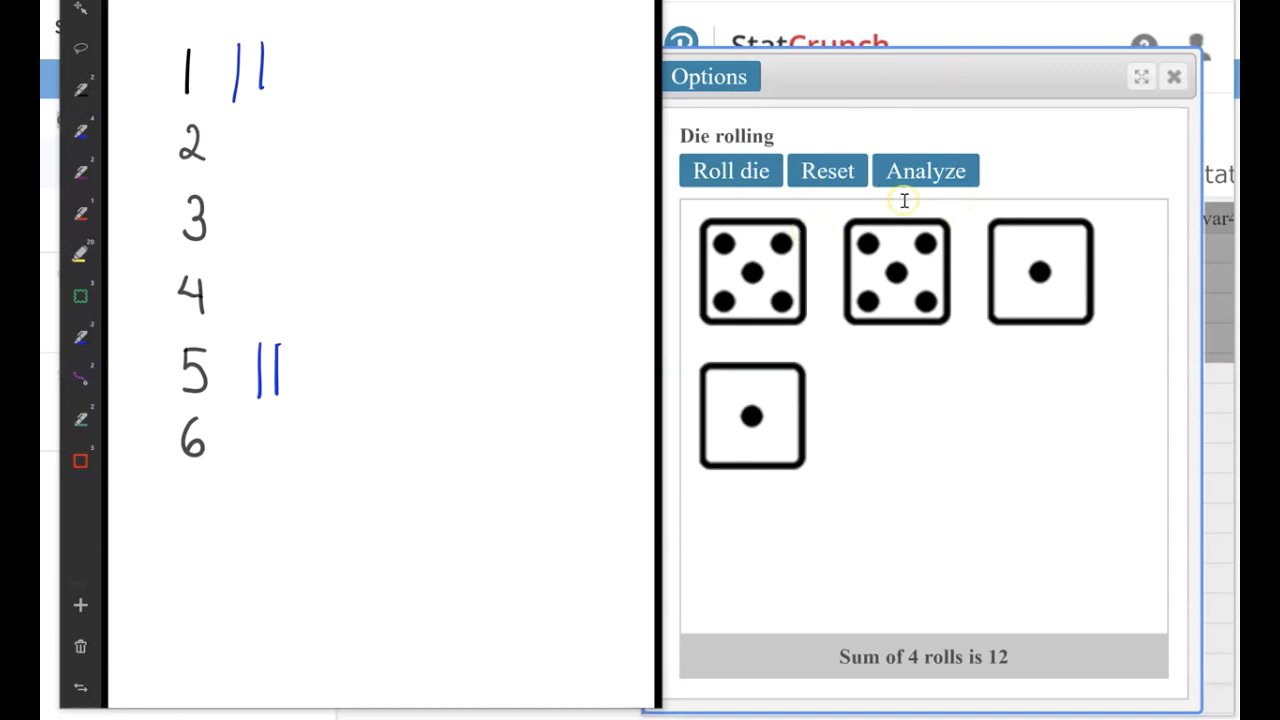
# Roll the die five more times and add two tally marks beside 1, one beside 3 and two beside 4.
pyautogui.click(748, 172)
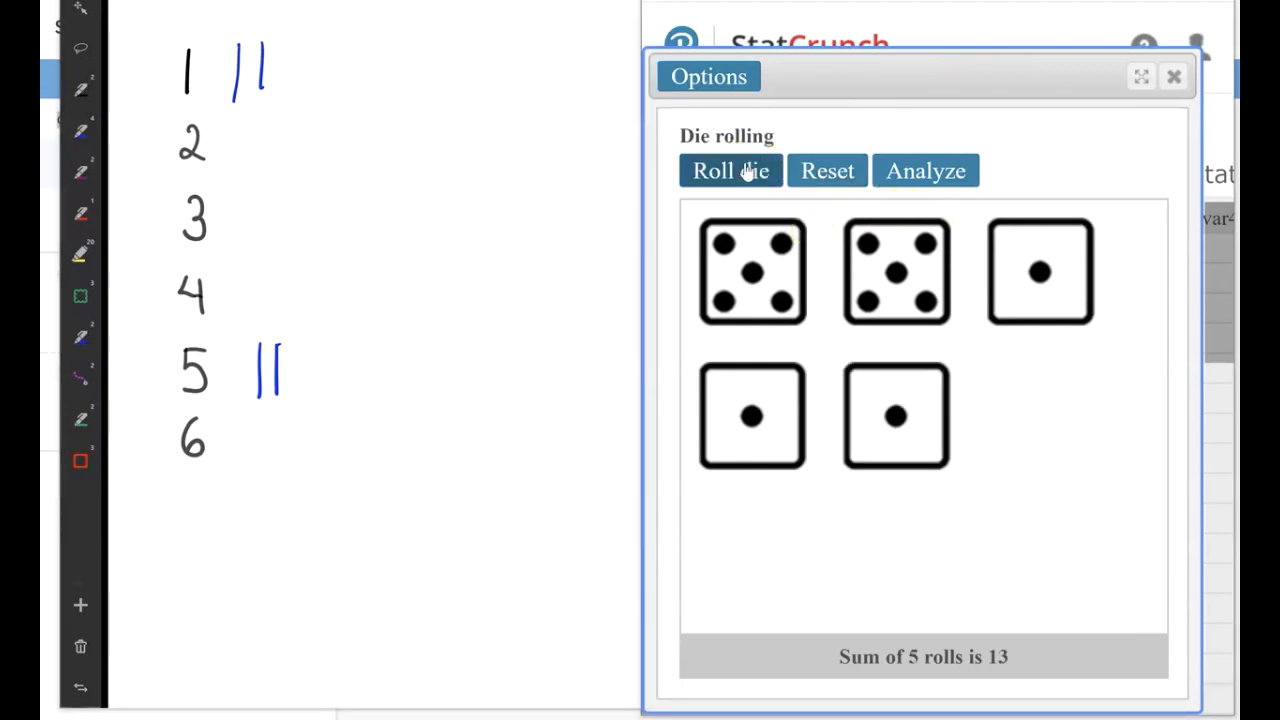
pyautogui.click(748, 172)
pyautogui.click(746, 172)
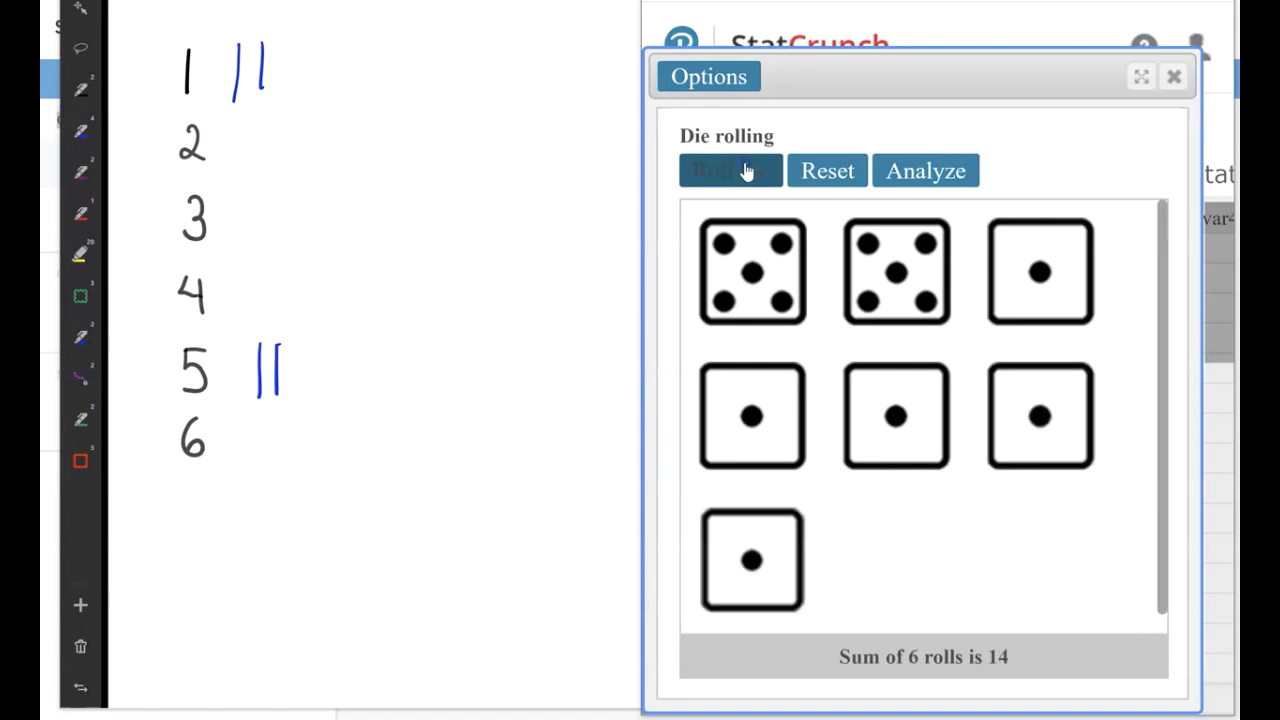
pyautogui.click(746, 172)
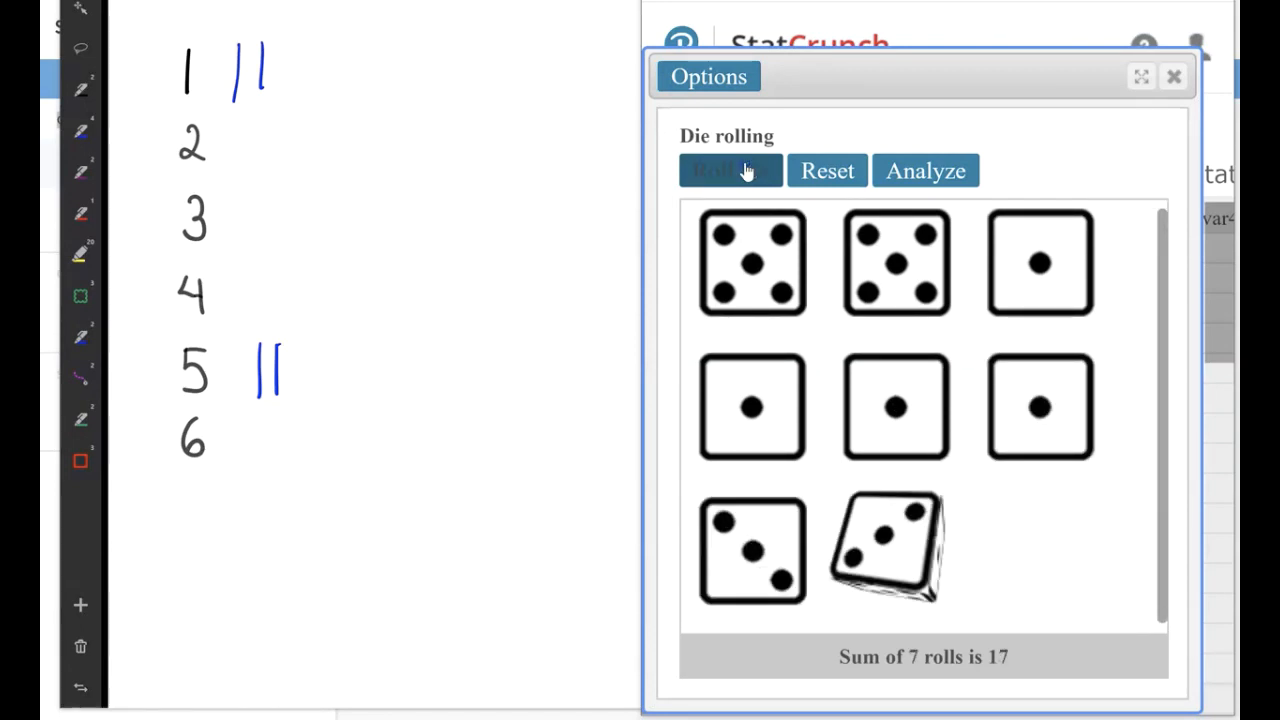
pyautogui.click(748, 172)
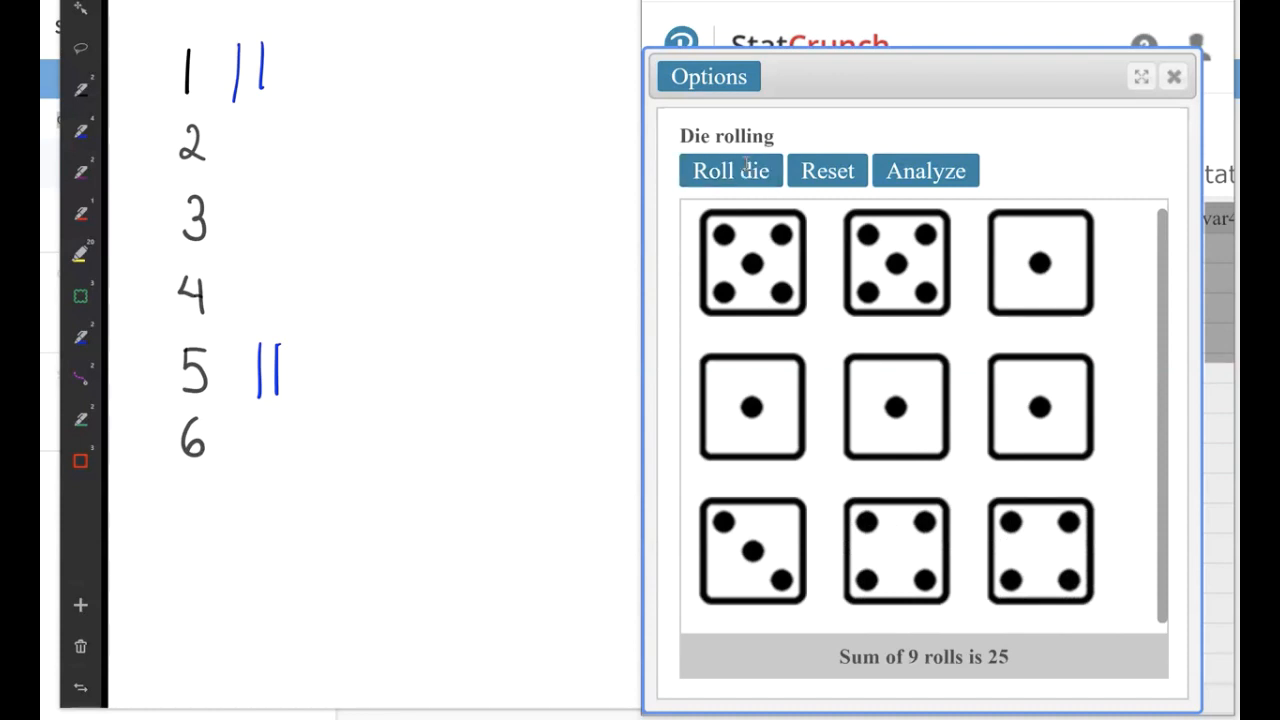
pyautogui.moveTo(282, 40)
pyautogui.mouseDown()
pyautogui.moveTo(277, 88)
pyautogui.moveTo(294, 54)
pyautogui.moveTo(295, 94)
pyautogui.mouseUp()
pyautogui.moveTo(236, 186)
pyautogui.mouseDown()
pyautogui.moveTo(246, 311)
pyautogui.moveTo(267, 320)
pyautogui.mouseUp()
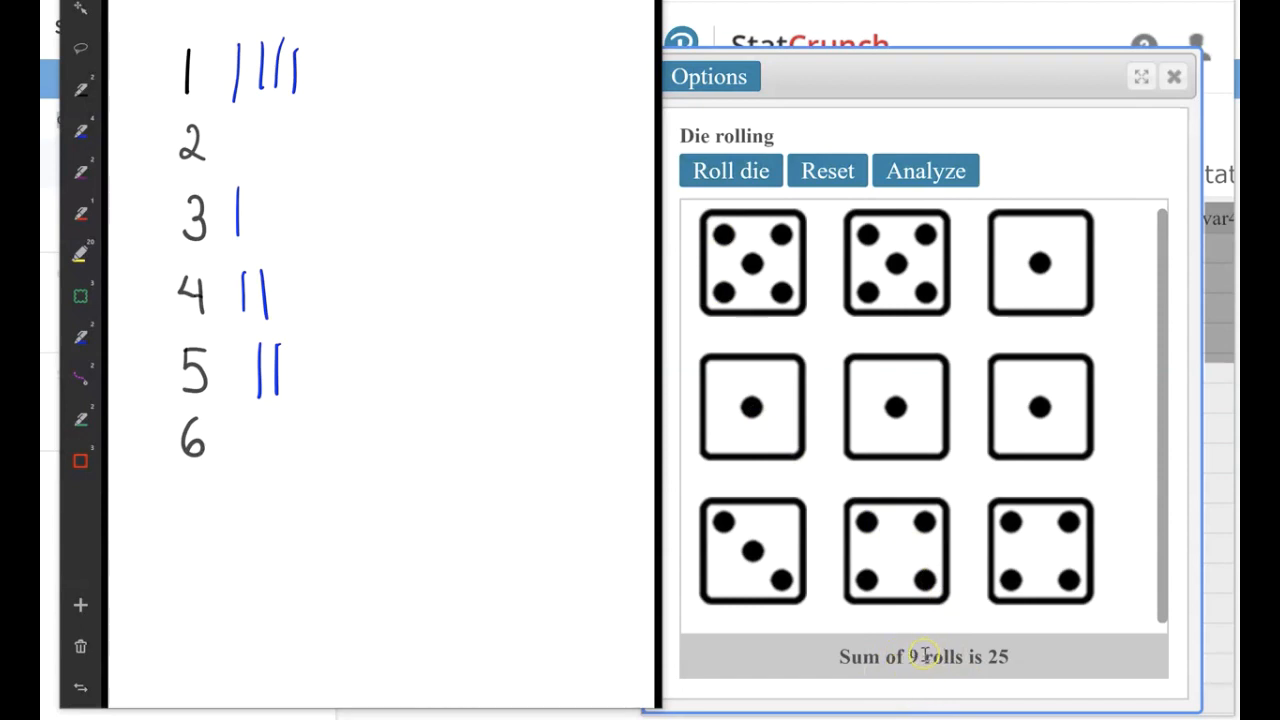
# Roll the die another five times to reach 14 rolls.
pyautogui.click(731, 172)
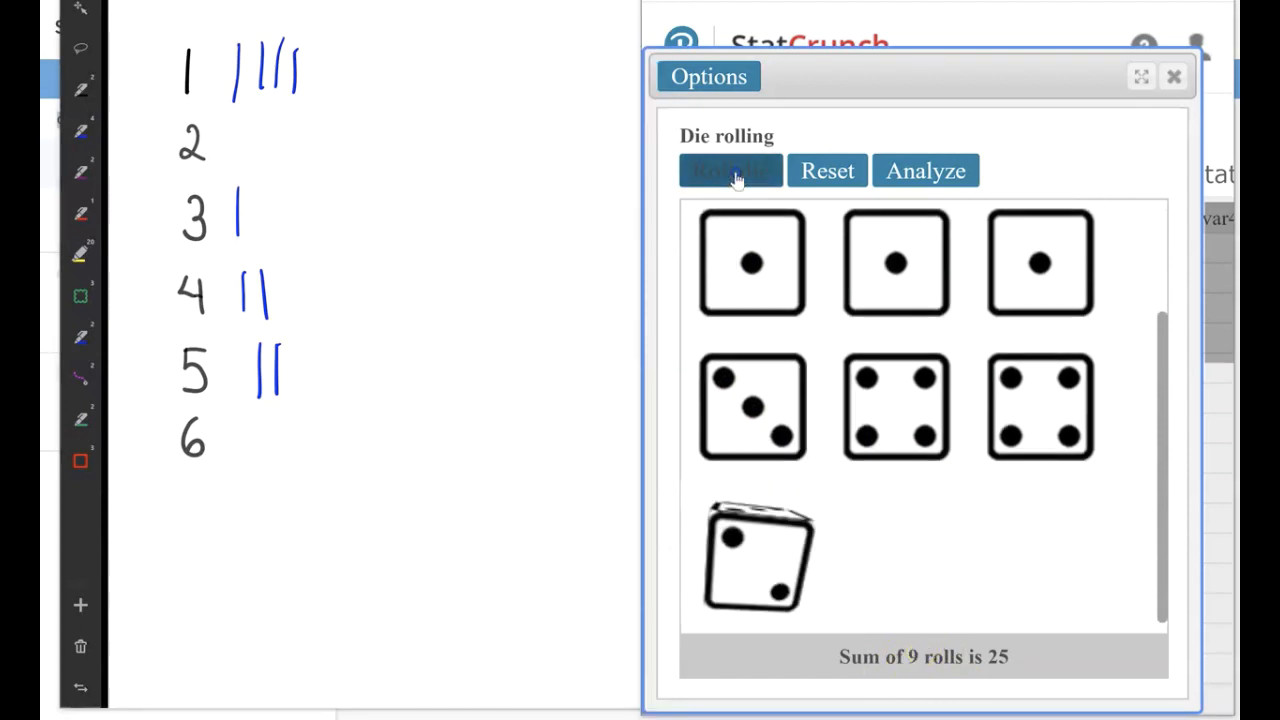
pyautogui.click(733, 175)
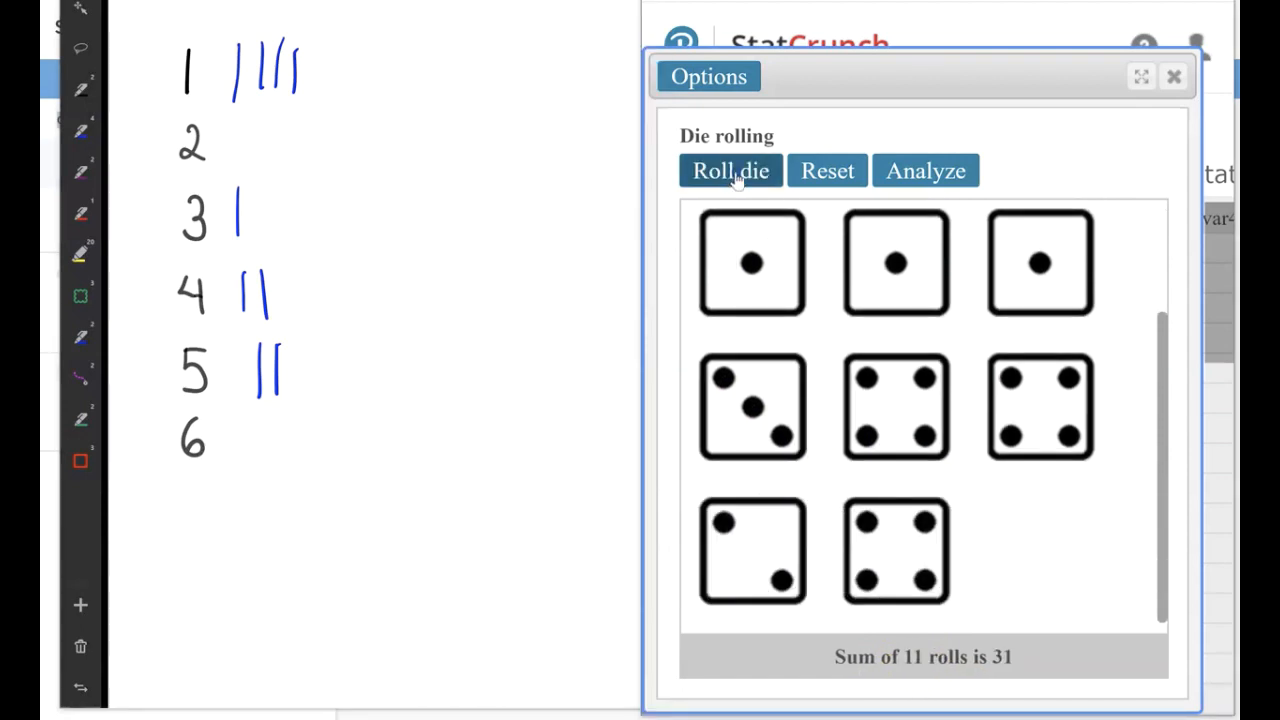
pyautogui.click(735, 177)
pyautogui.click(735, 178)
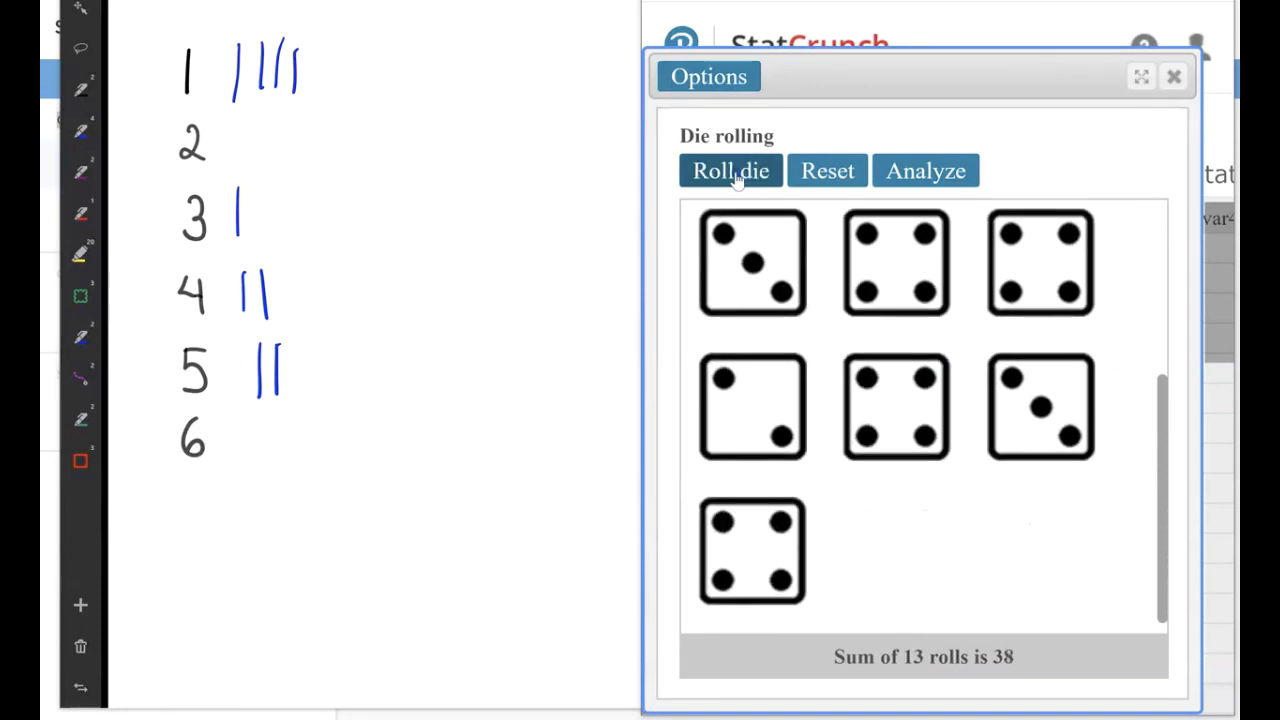
pyautogui.click(735, 178)
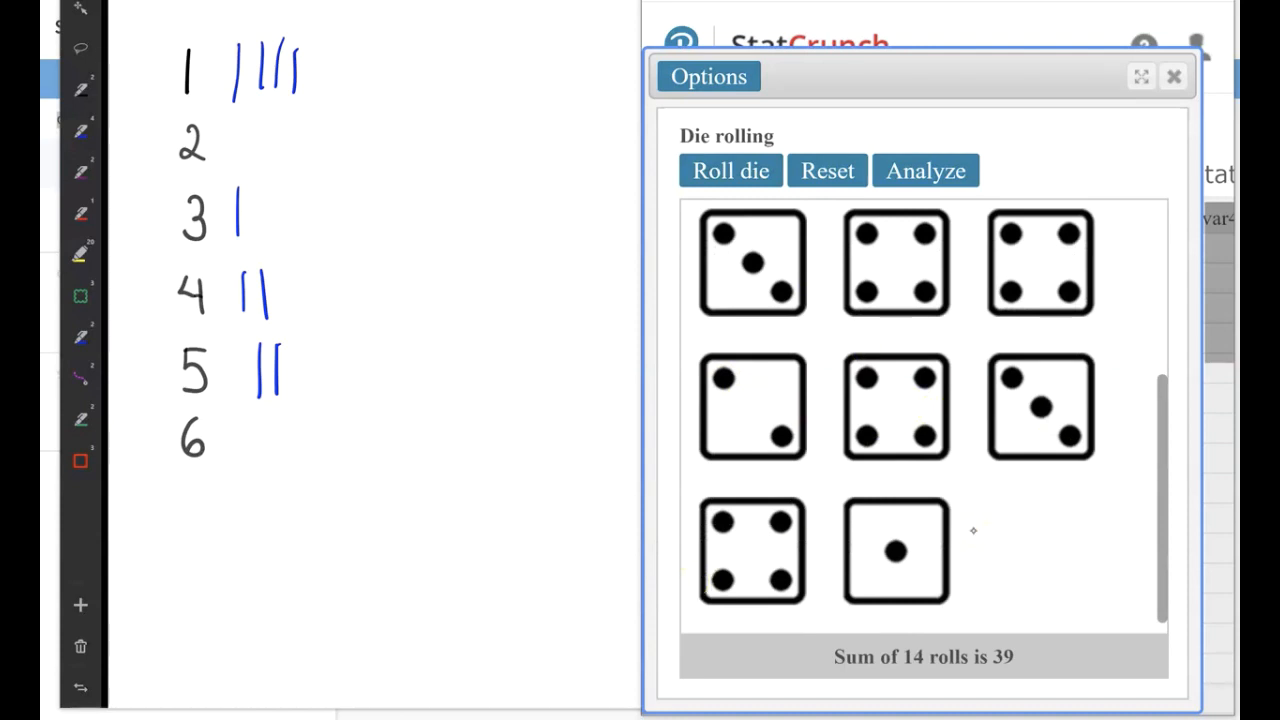
# Tally the latest five rolls with one mark beside 2, two beside 4, one beside 3 and a diagonal fifth mark beside 1.
pyautogui.moveTo(238, 113); pyautogui.dragTo(240, 157)
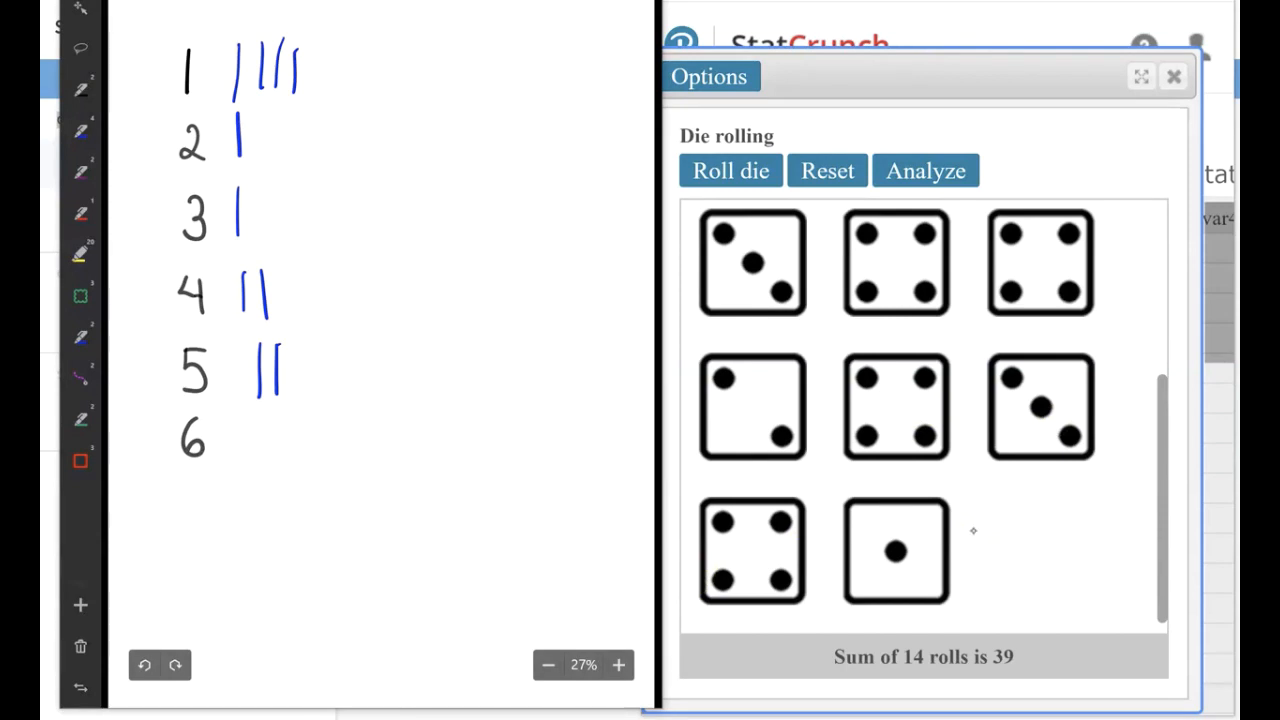
pyautogui.moveTo(278, 267)
pyautogui.mouseDown()
pyautogui.moveTo(282, 319)
pyautogui.moveTo(305, 319)
pyautogui.mouseUp()
pyautogui.moveTo(258, 187); pyautogui.dragTo(260, 250)
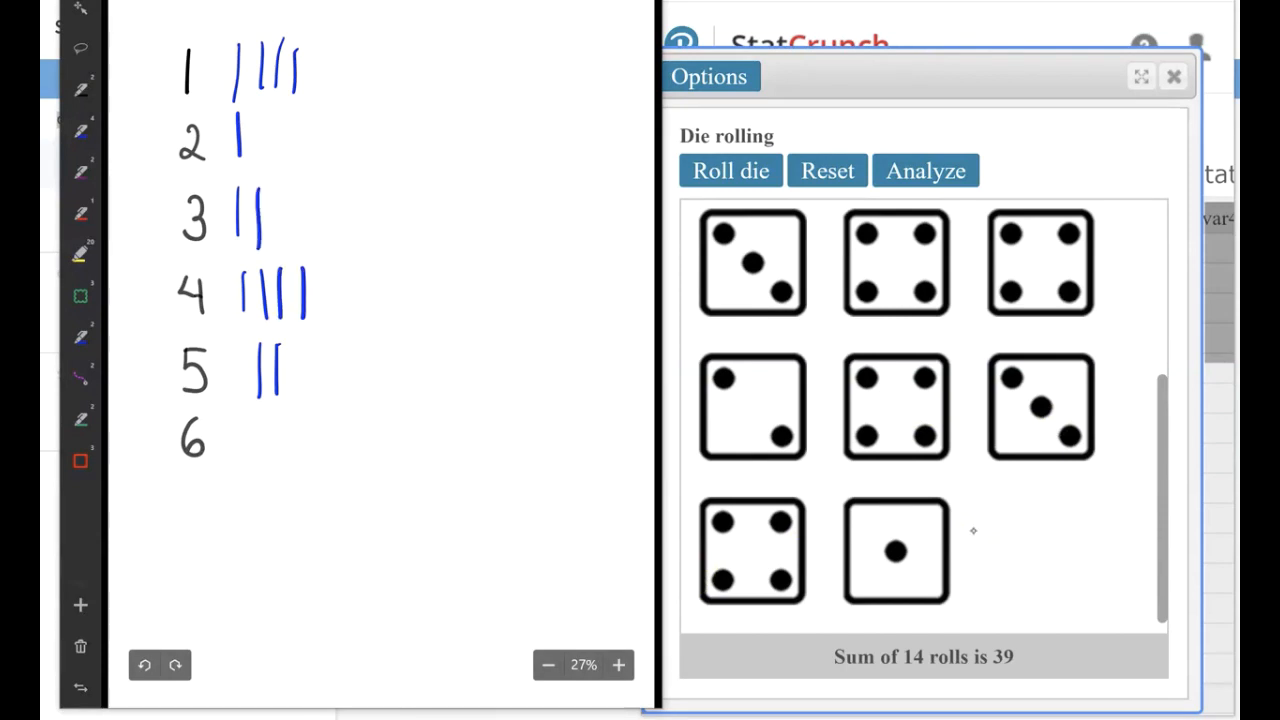
pyautogui.moveTo(226, 100); pyautogui.dragTo(292, 46)
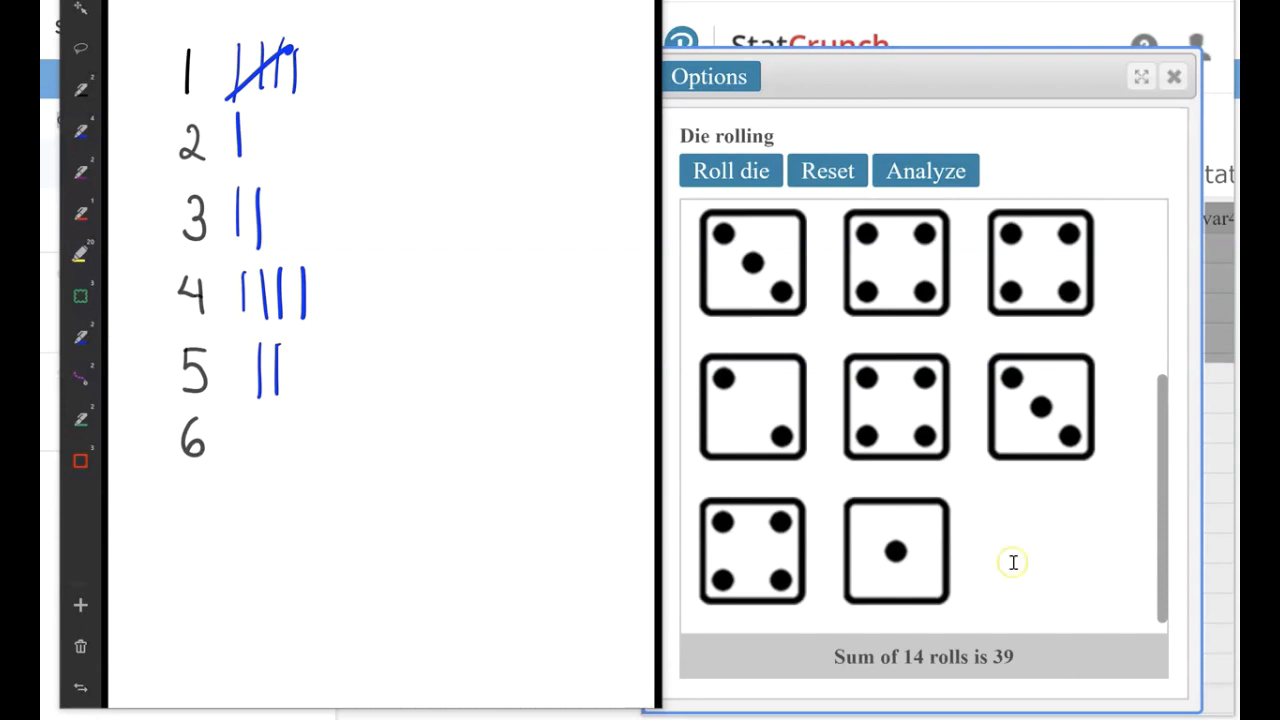
# Roll the die six more times to complete 20 rolls.
pyautogui.click(738, 175)
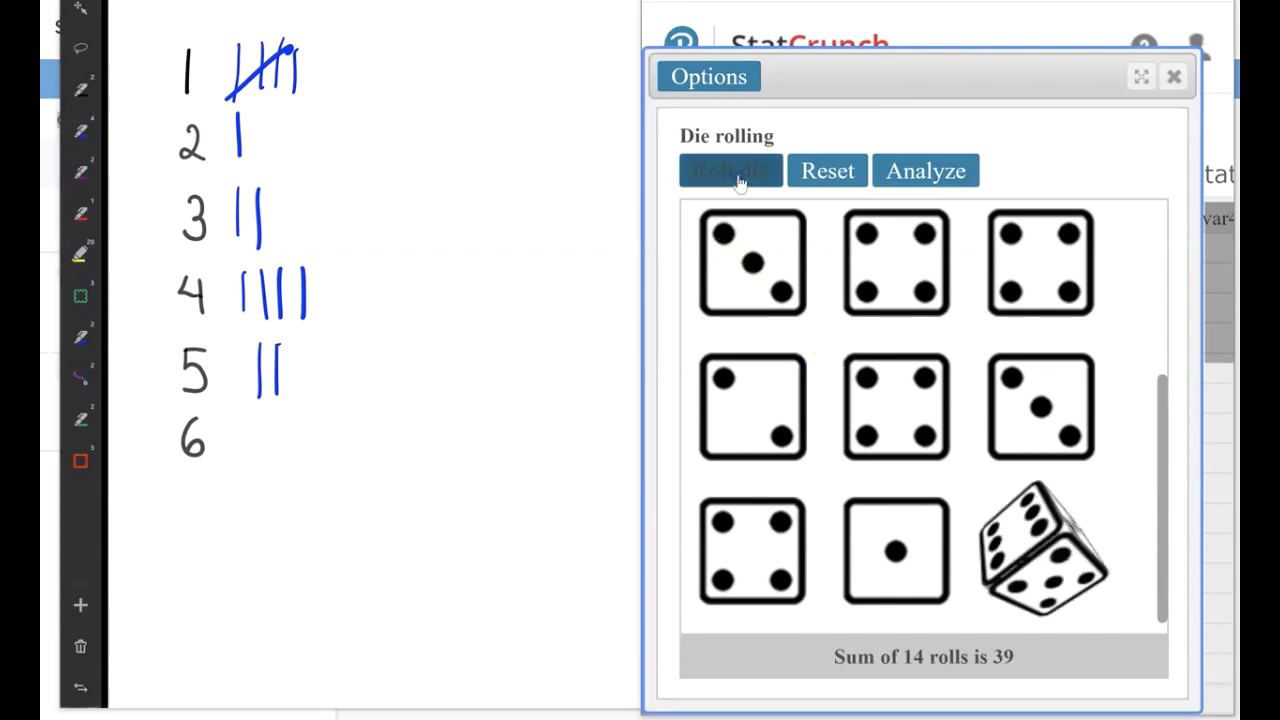
pyautogui.click(738, 178)
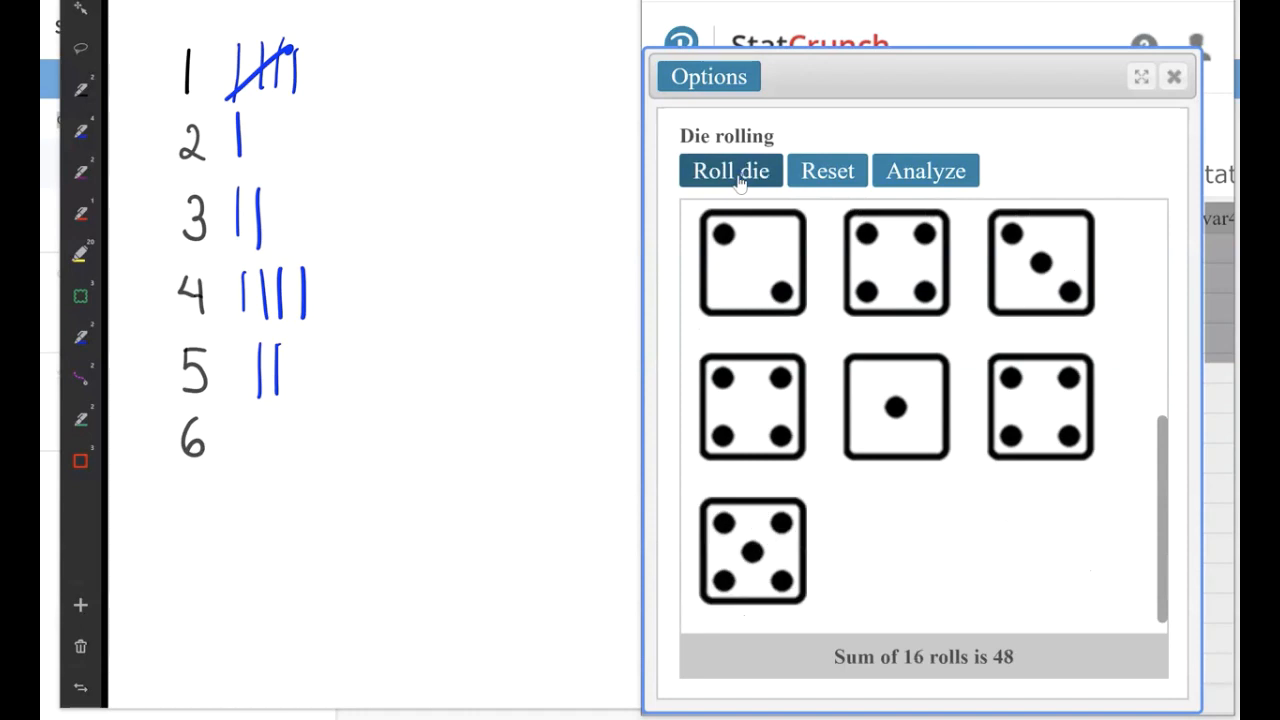
pyautogui.click(738, 180)
pyautogui.click(738, 178)
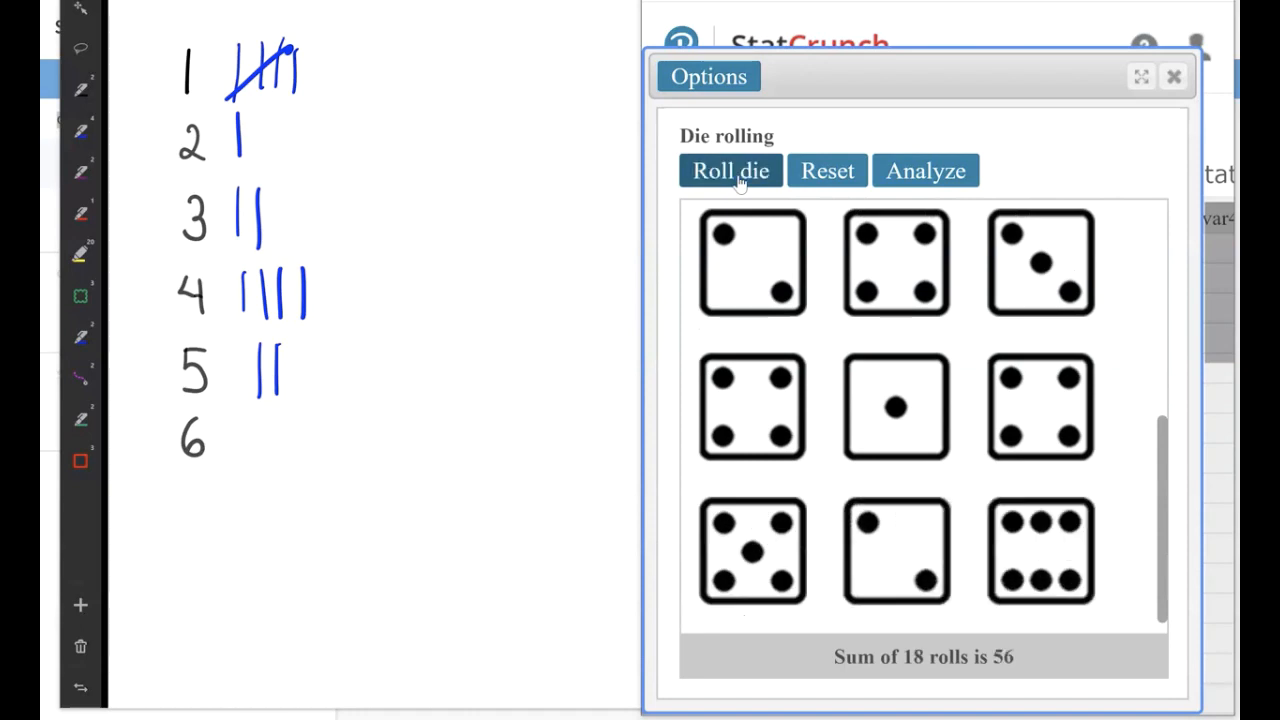
pyautogui.click(738, 178)
pyautogui.click(738, 178)
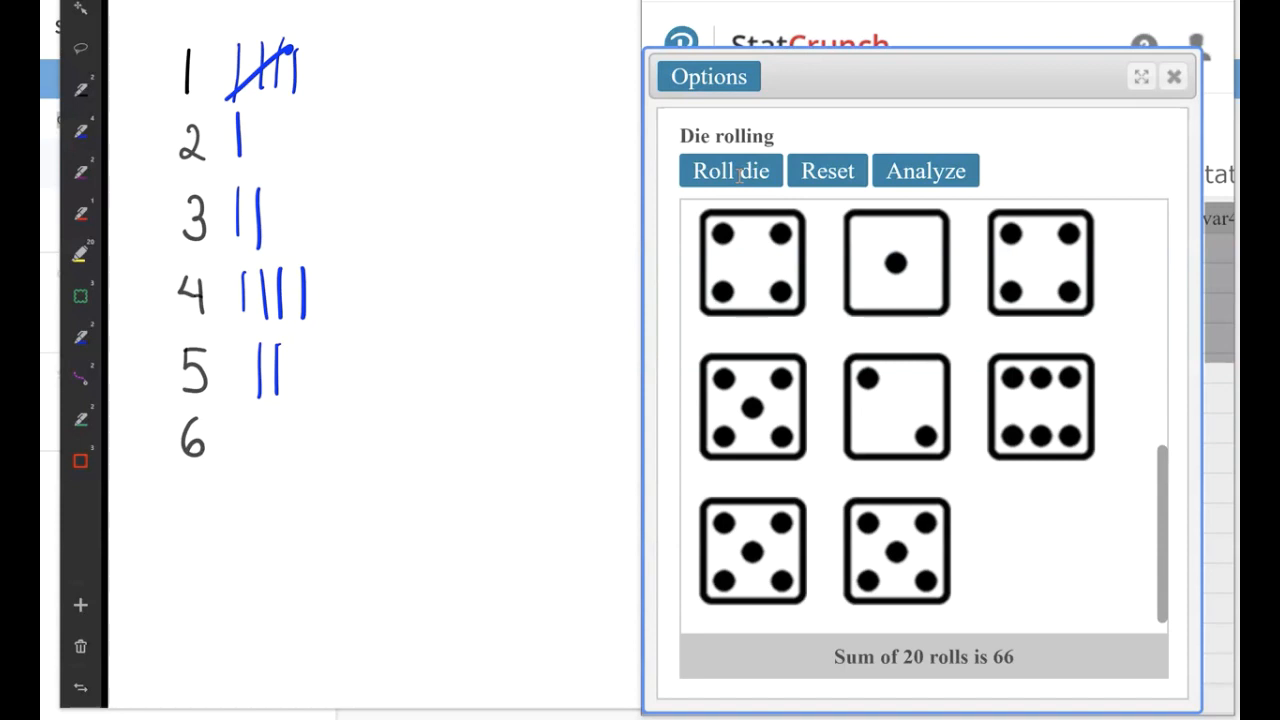
# Tally the last six rolls with three marks beside 5, one beside 6, one beside 2 and a diagonal fifth mark beside 4.
pyautogui.moveTo(294, 346)
pyautogui.mouseDown()
pyautogui.moveTo(294, 380)
pyautogui.moveTo(314, 394)
pyautogui.moveTo(314, 346)
pyautogui.mouseUp()
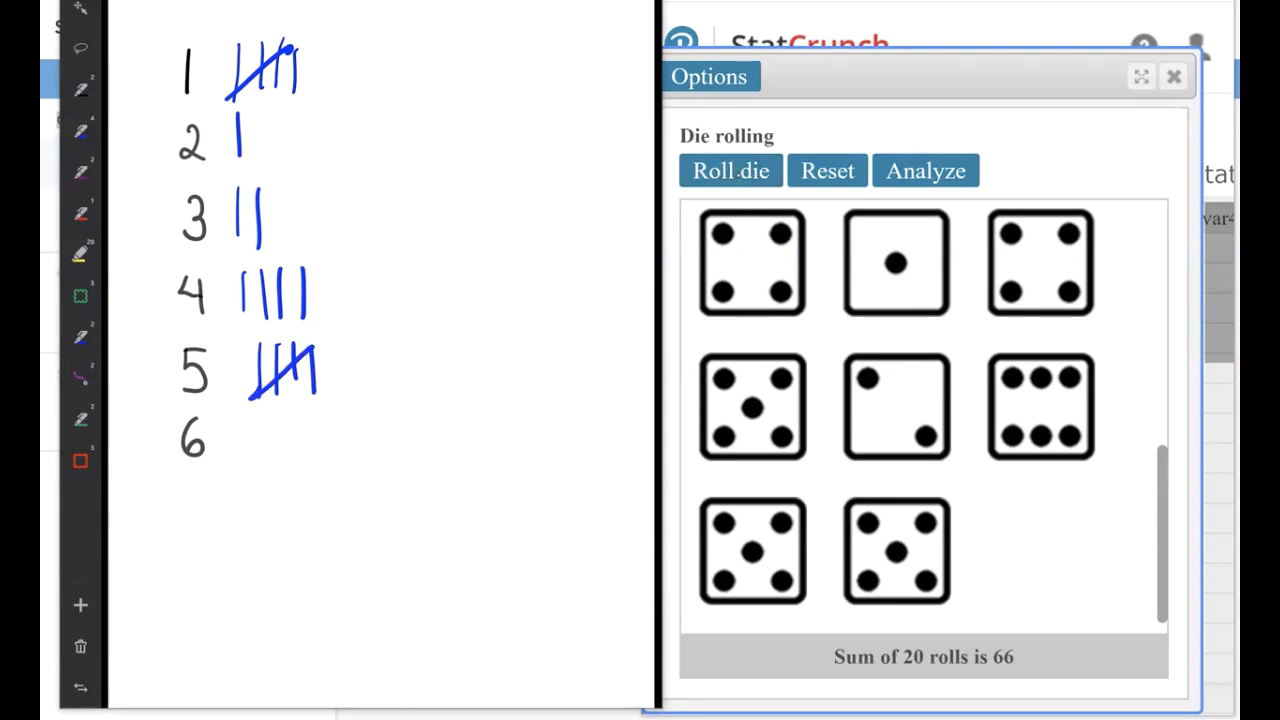
pyautogui.moveTo(255, 418); pyautogui.dragTo(256, 452)
pyautogui.moveTo(254, 110); pyautogui.dragTo(257, 155)
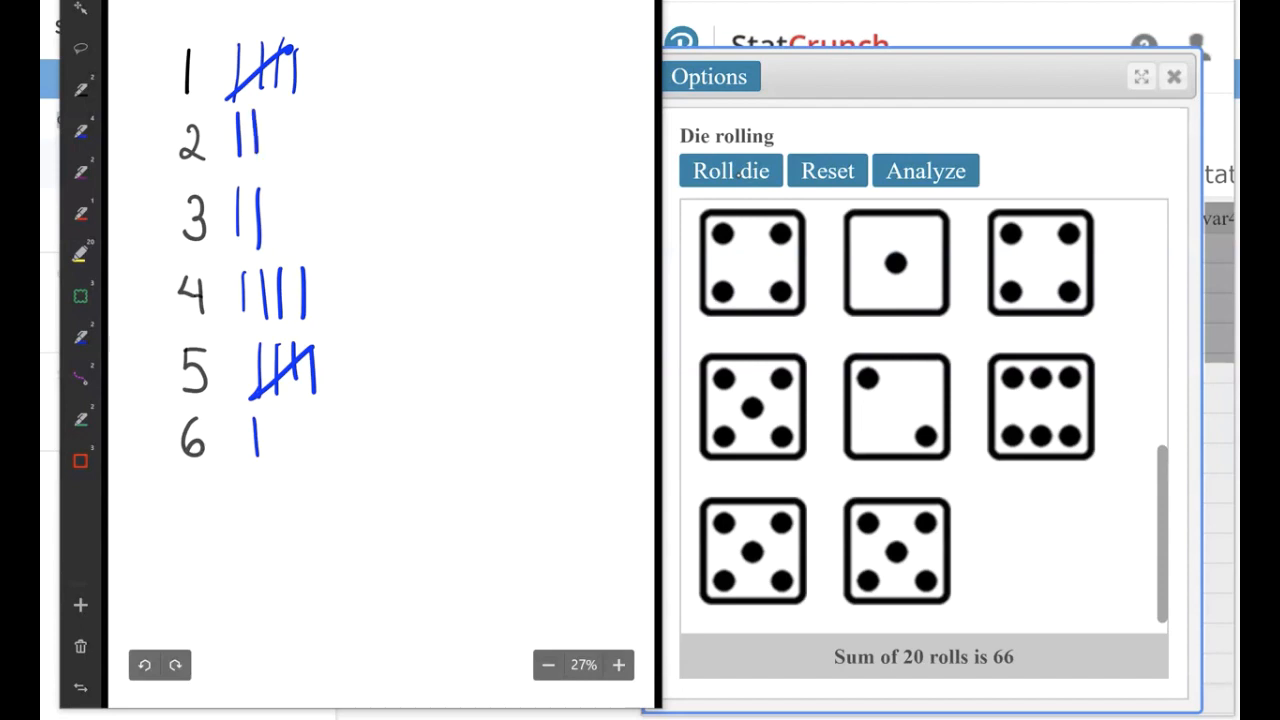
pyautogui.moveTo(238, 326); pyautogui.dragTo(309, 264)
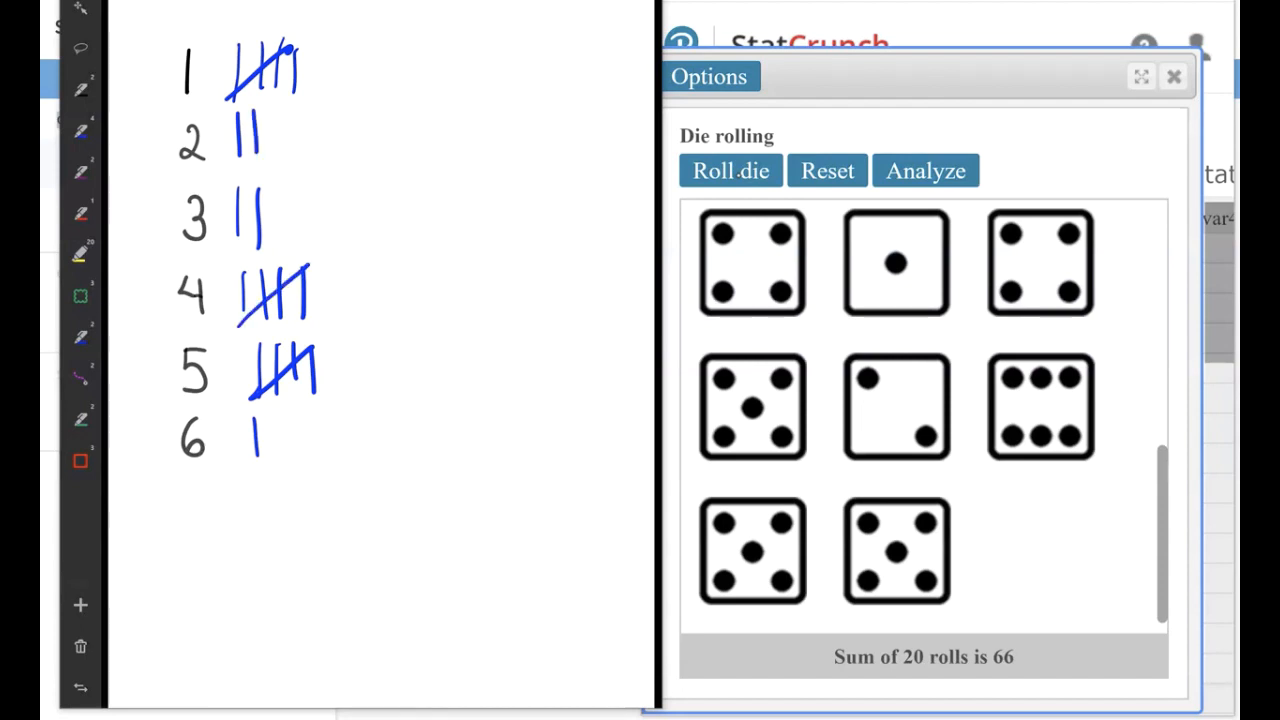
# Write the frequencies 5, 2, 2, 5, 5 and 1 beside the tallies for faces 1 to 6.
pyautogui.moveTo(398, 56)
pyautogui.mouseDown()
pyautogui.moveTo(420, 54)
pyautogui.moveTo(386, 92)
pyautogui.moveTo(404, 151)
pyautogui.mouseUp()
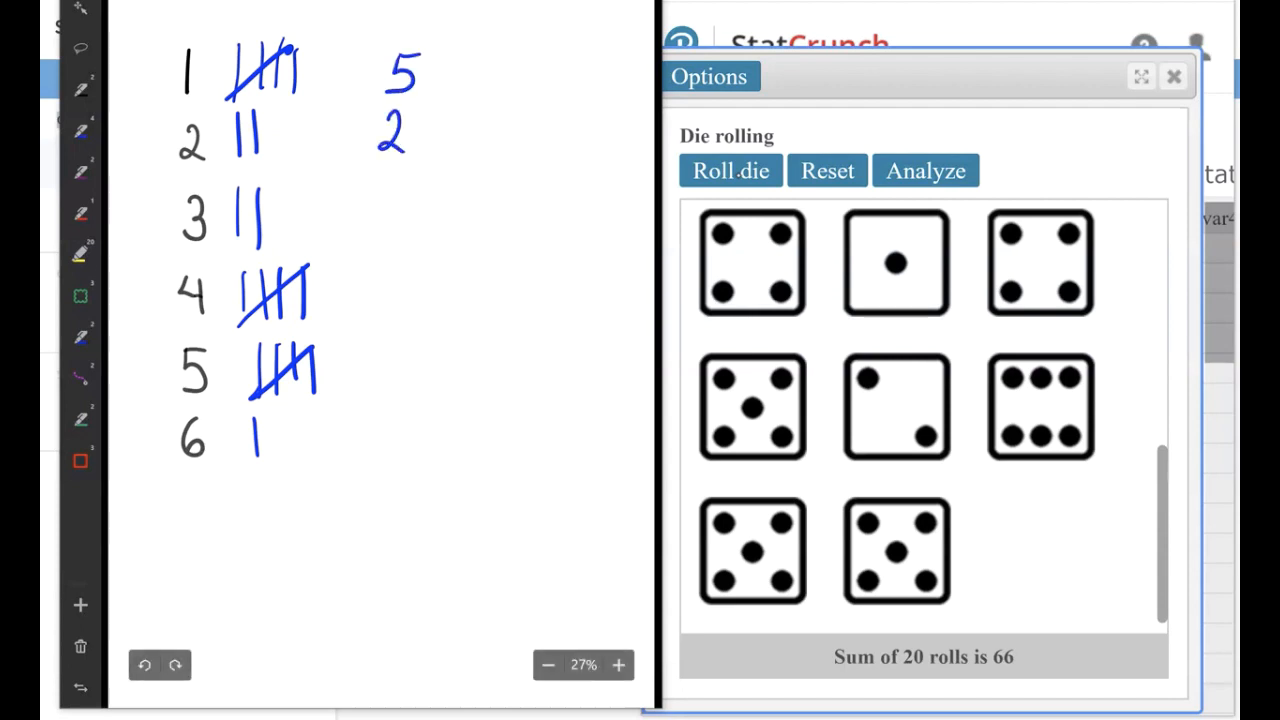
pyautogui.moveTo(378, 198)
pyautogui.mouseDown()
pyautogui.moveTo(403, 231)
pyautogui.moveTo(404, 264)
pyautogui.moveTo(378, 310)
pyautogui.moveTo(406, 345)
pyautogui.mouseUp()
pyautogui.moveTo(385, 348)
pyautogui.mouseDown()
pyautogui.moveTo(404, 368)
pyautogui.moveTo(383, 380)
pyautogui.moveTo(398, 464)
pyautogui.mouseUp()
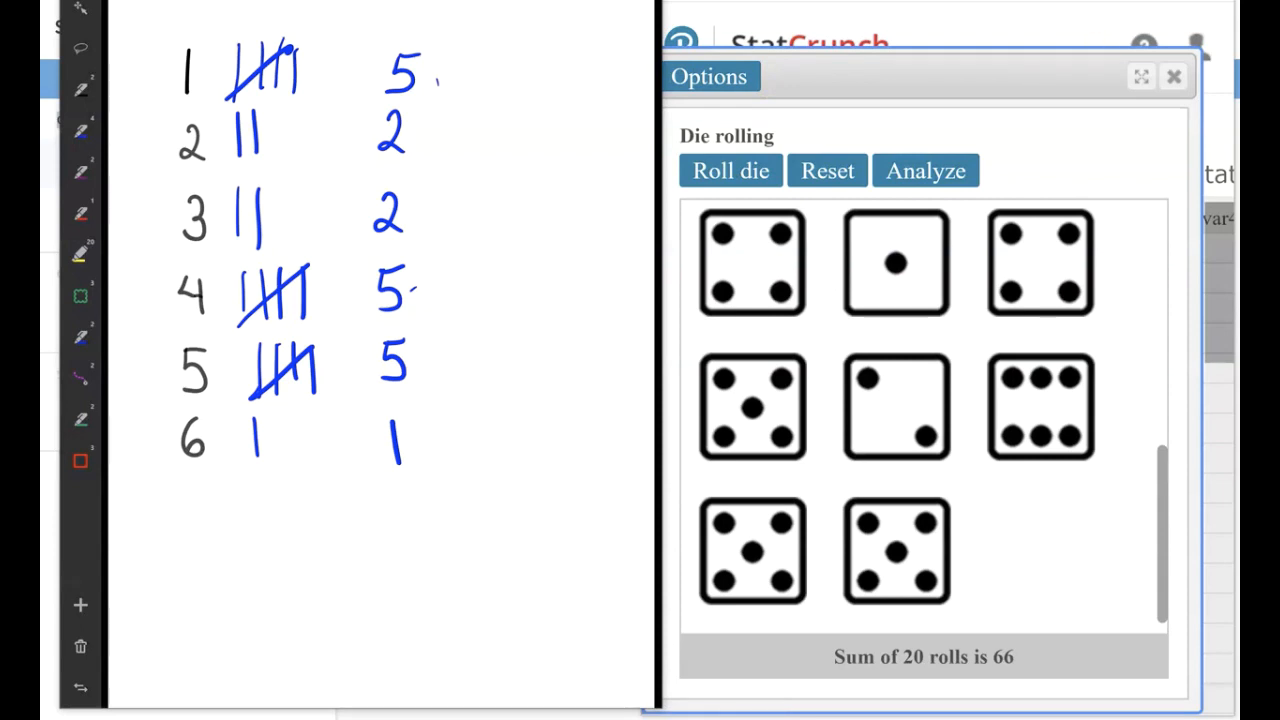
# Enlarge the StatCrunch window, export the 20 rolls to the data table with Analyze, and close the die rolling applet.
pyautogui.click(930, 77)
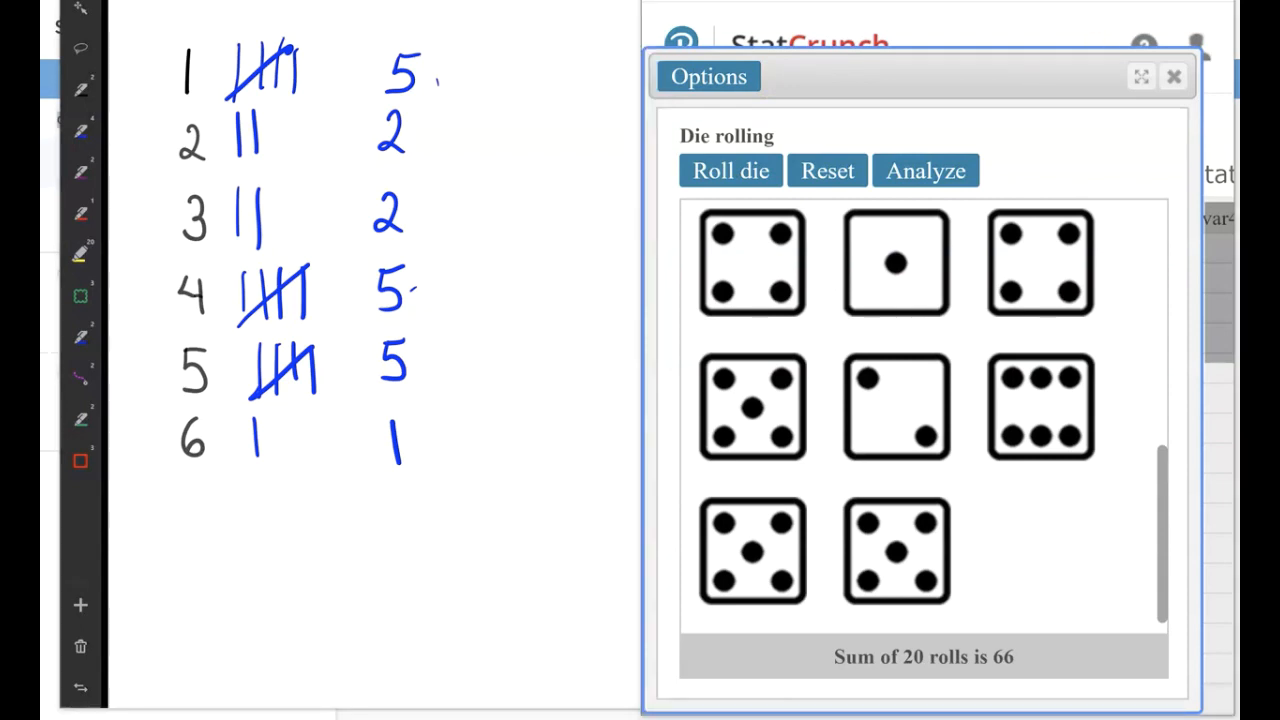
pyautogui.press('super+Up')
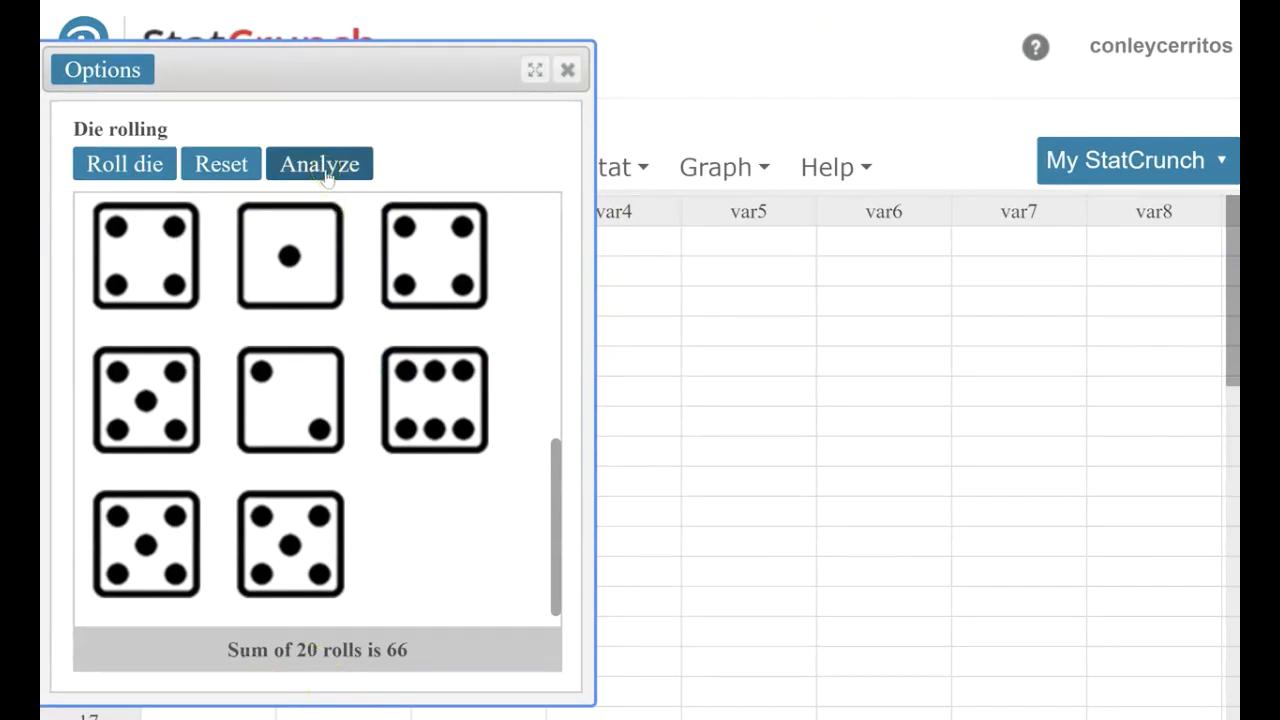
pyautogui.click(325, 172)
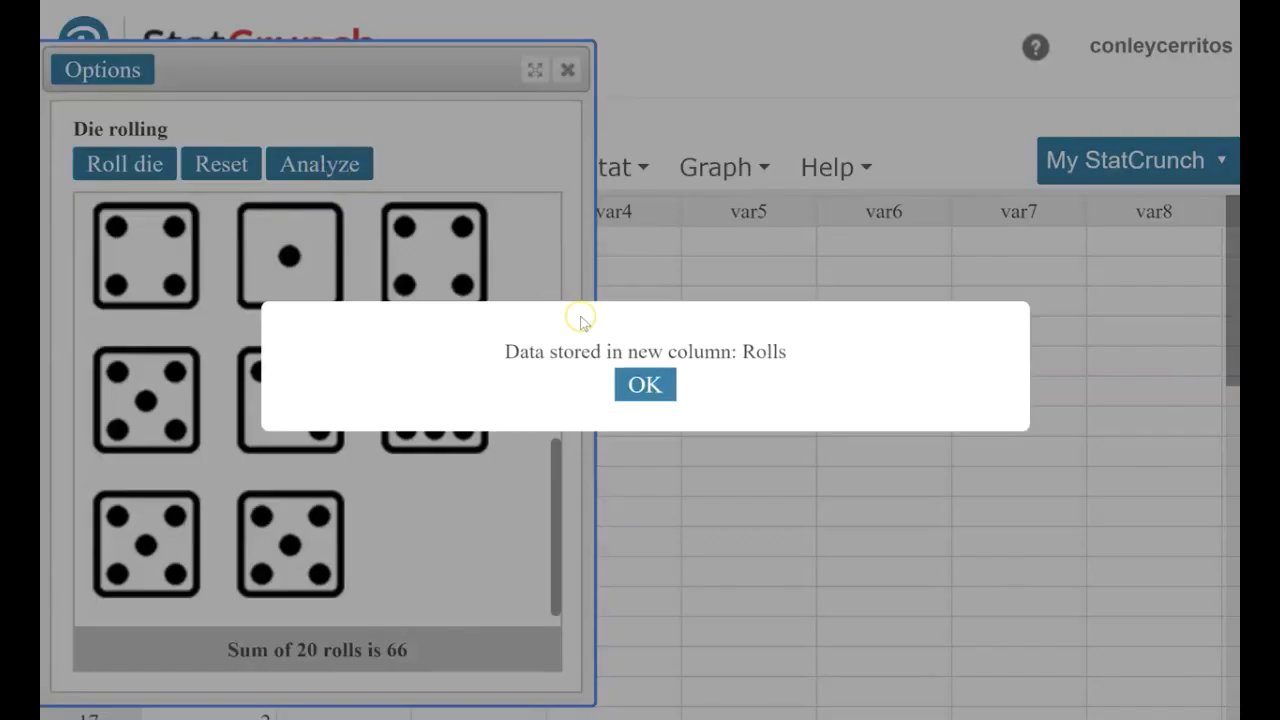
pyautogui.click(645, 386)
pyautogui.click(567, 70)
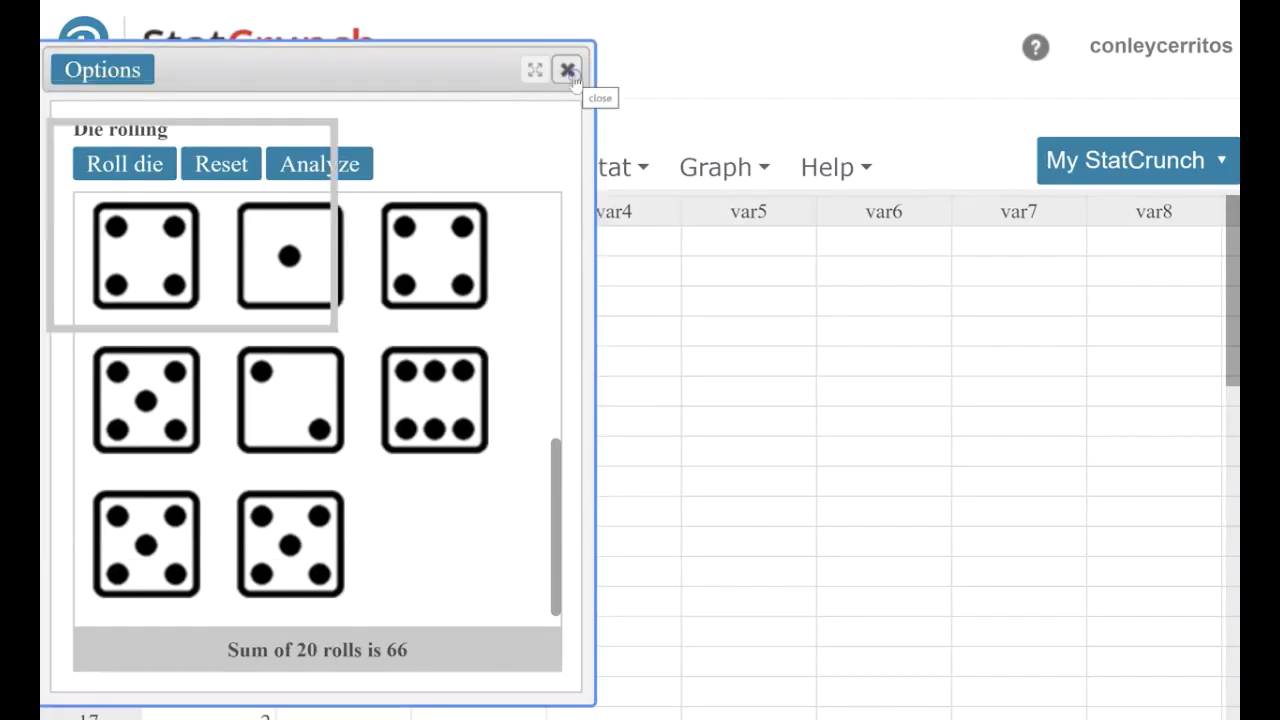
# Review the stored roll values and sort the table in ascending order by the Rolls column.
pyautogui.scroll(-3, 193, 323)
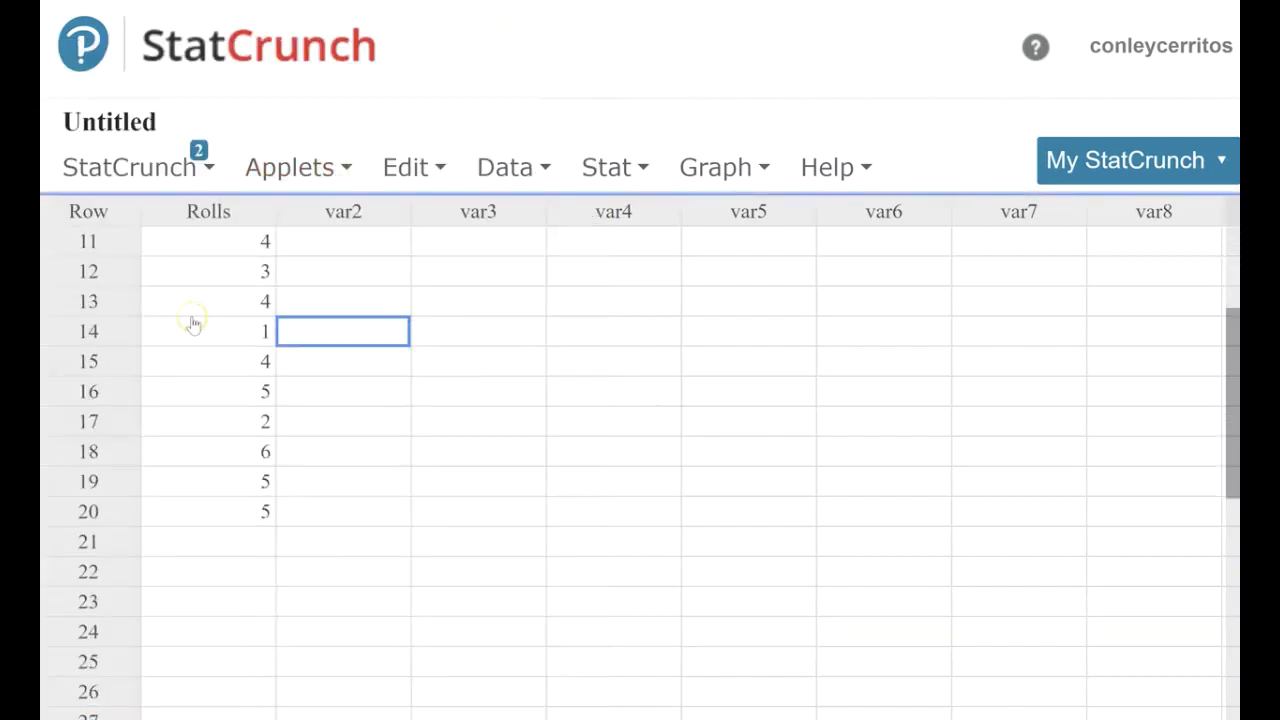
pyautogui.scroll(-4, 193, 323)
pyautogui.scroll(4, 193, 323)
pyautogui.scroll(5, 193, 323)
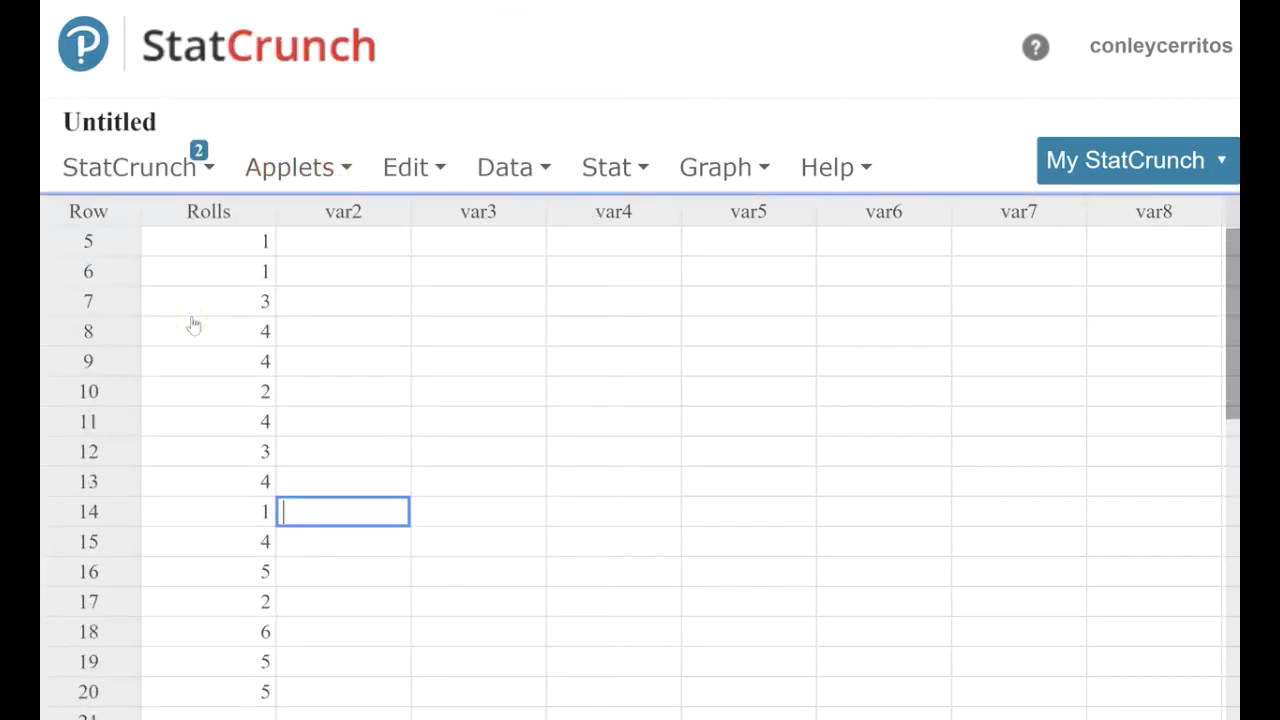
pyautogui.moveTo(238, 212)
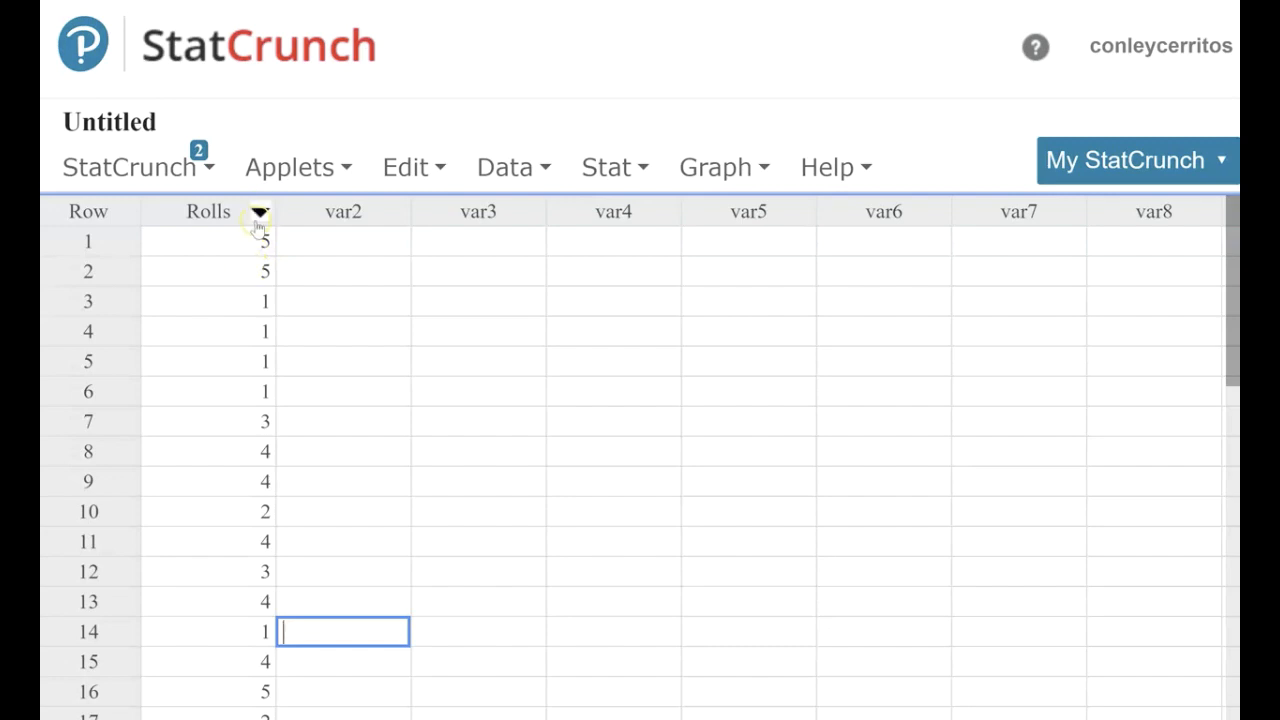
pyautogui.click(259, 213)
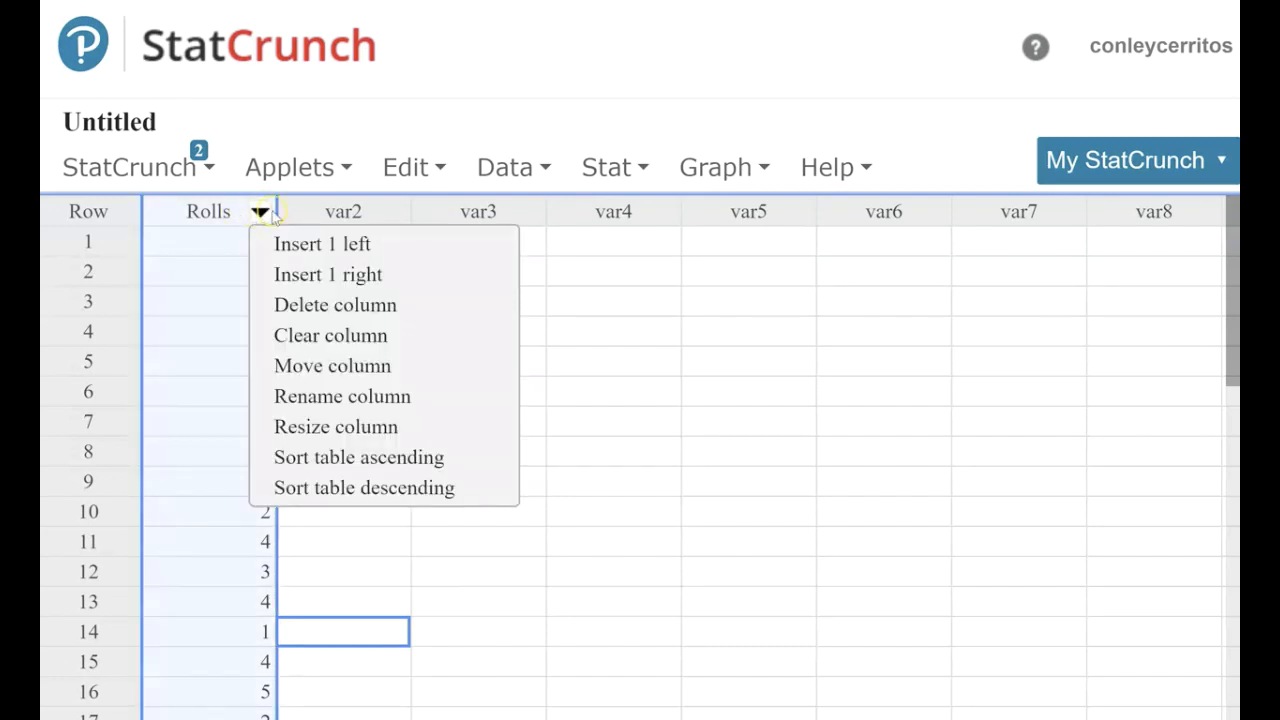
pyautogui.click(378, 460)
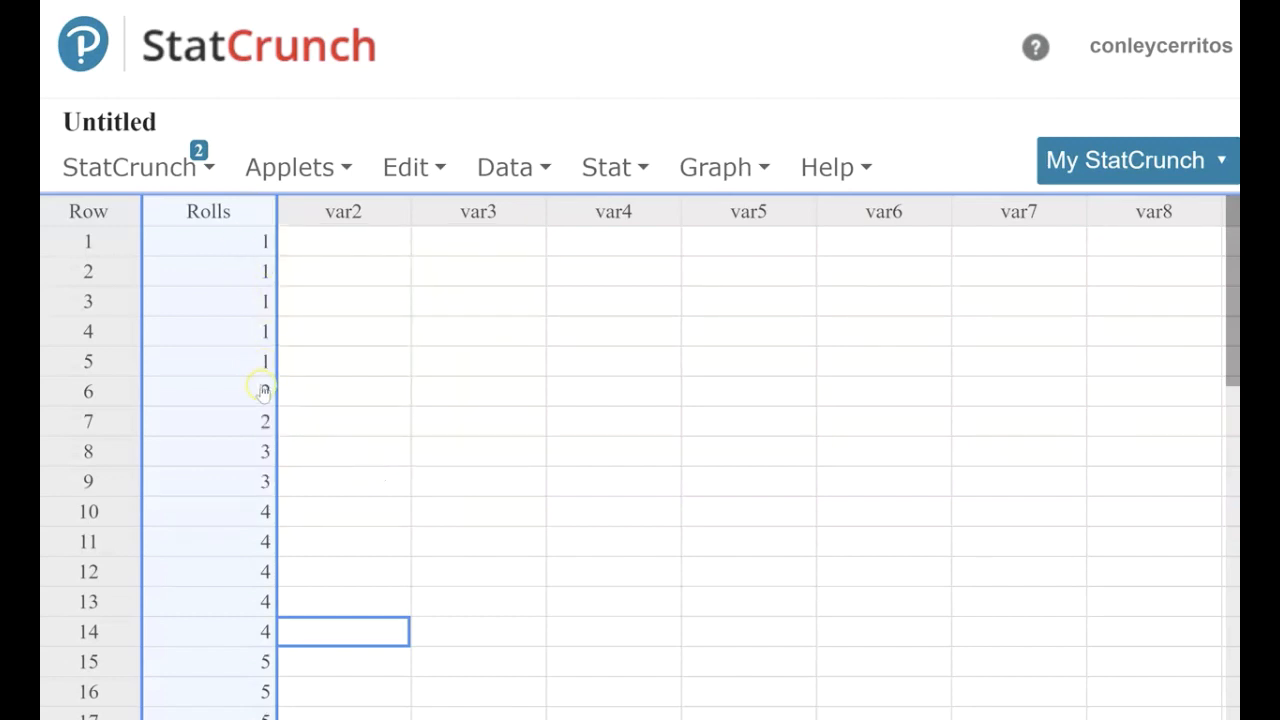
pyautogui.scroll(-3, 260, 486)
pyautogui.scroll(3, 262, 488)
# Create a dotplot of the Rolls column, keeping point size 2 and no grouping.
pyautogui.click(648, 175)
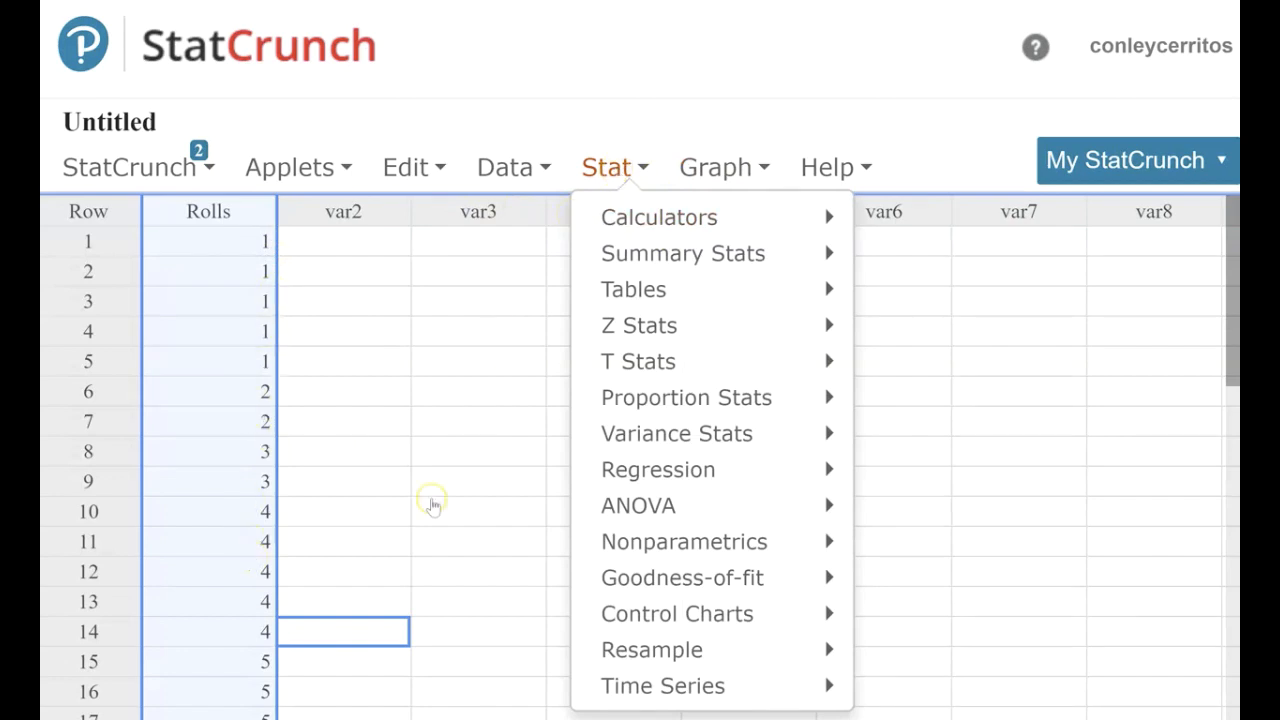
pyautogui.moveTo(645, 215)
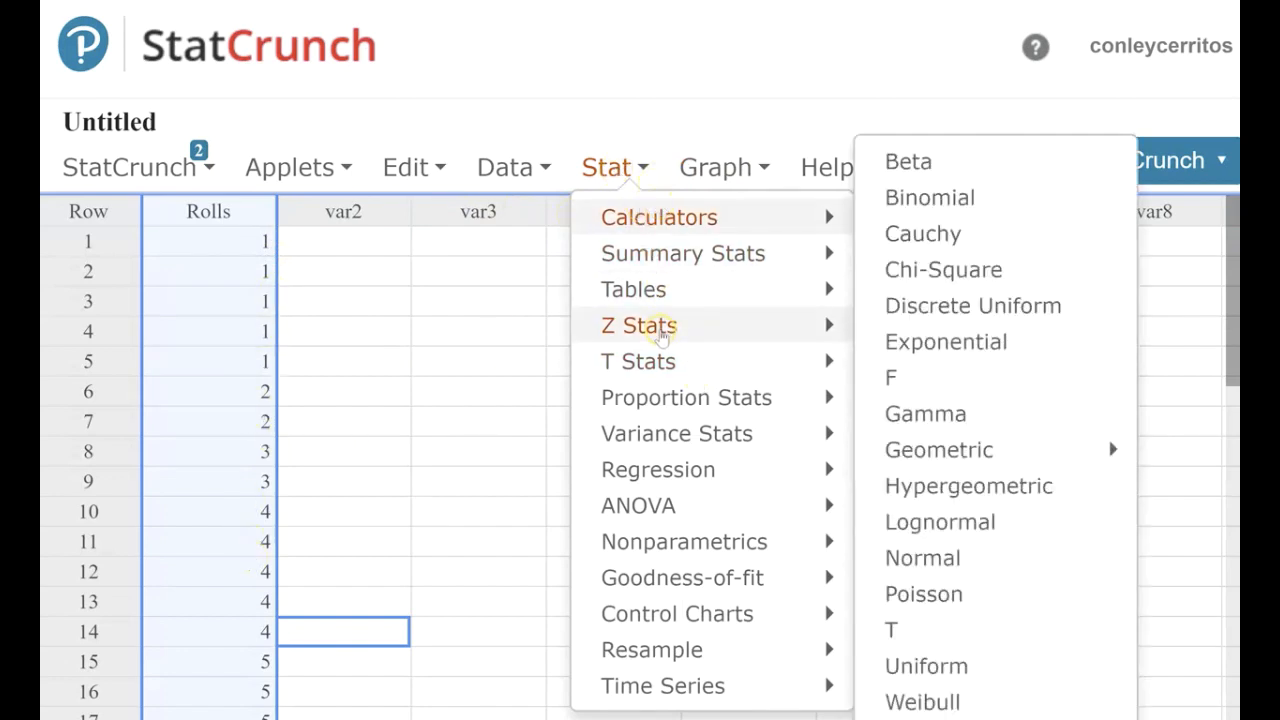
pyautogui.click(714, 168)
pyautogui.click(714, 170)
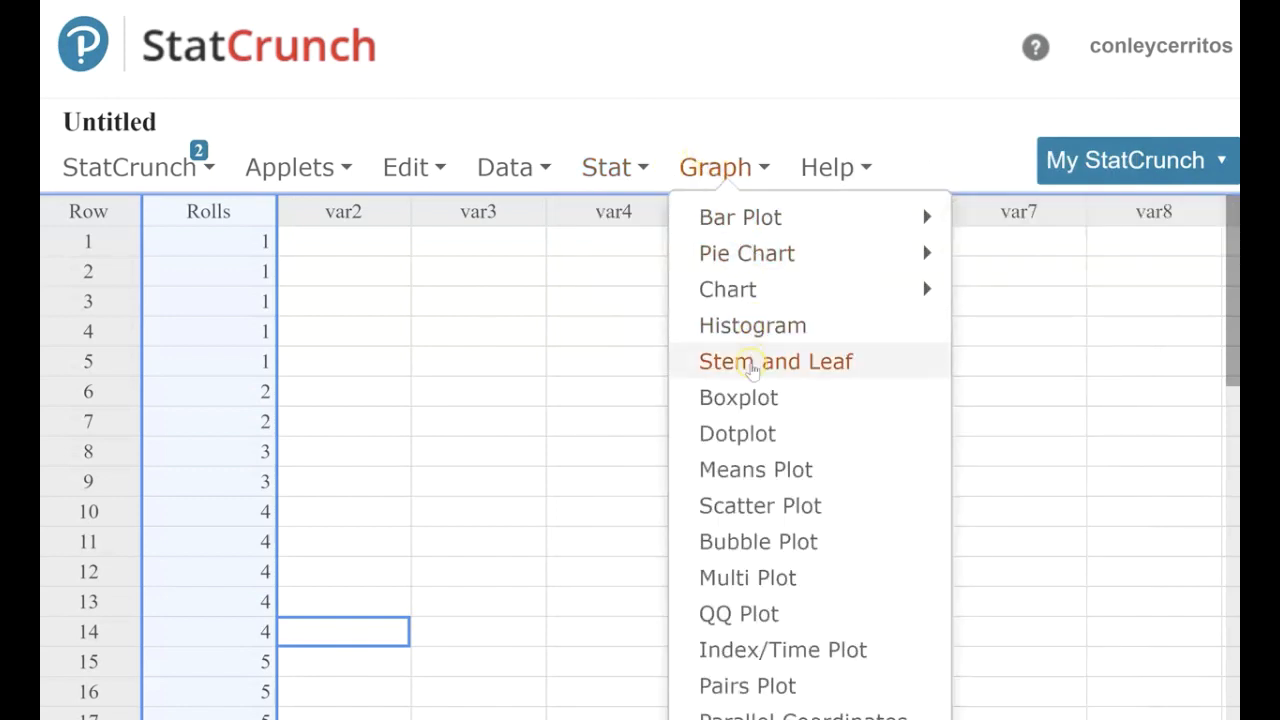
pyautogui.click(746, 424)
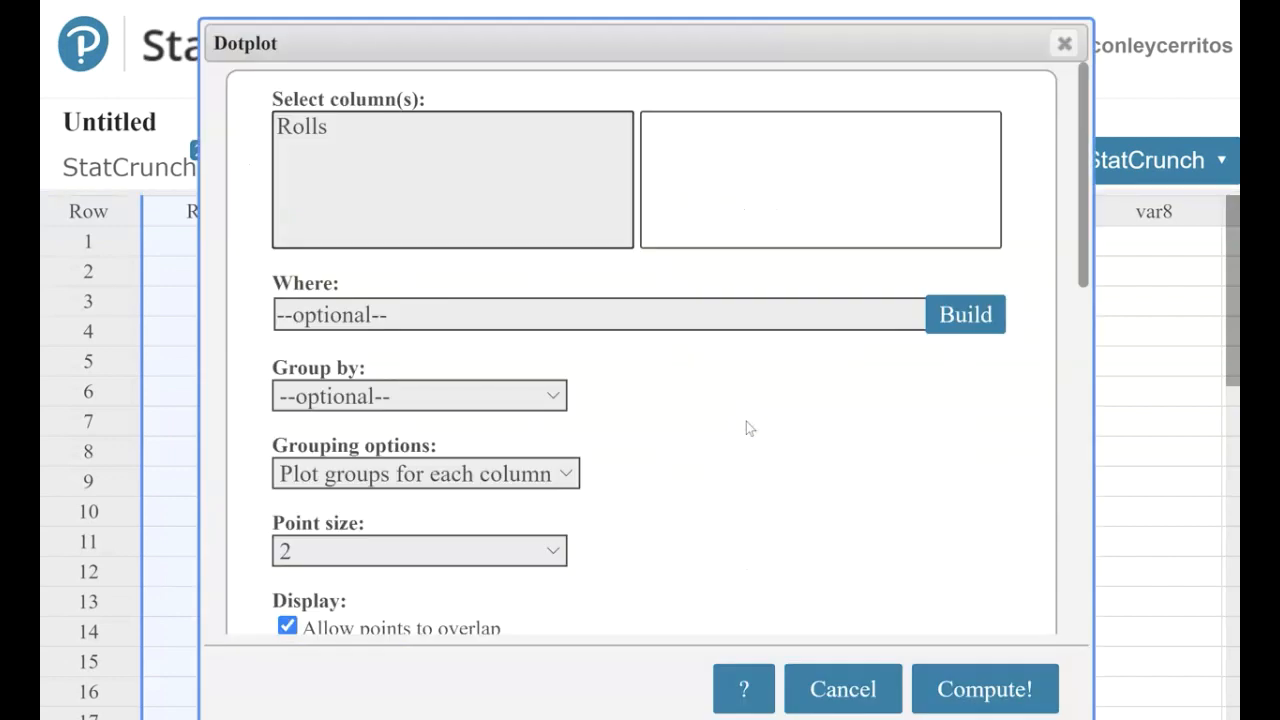
pyautogui.click(297, 127)
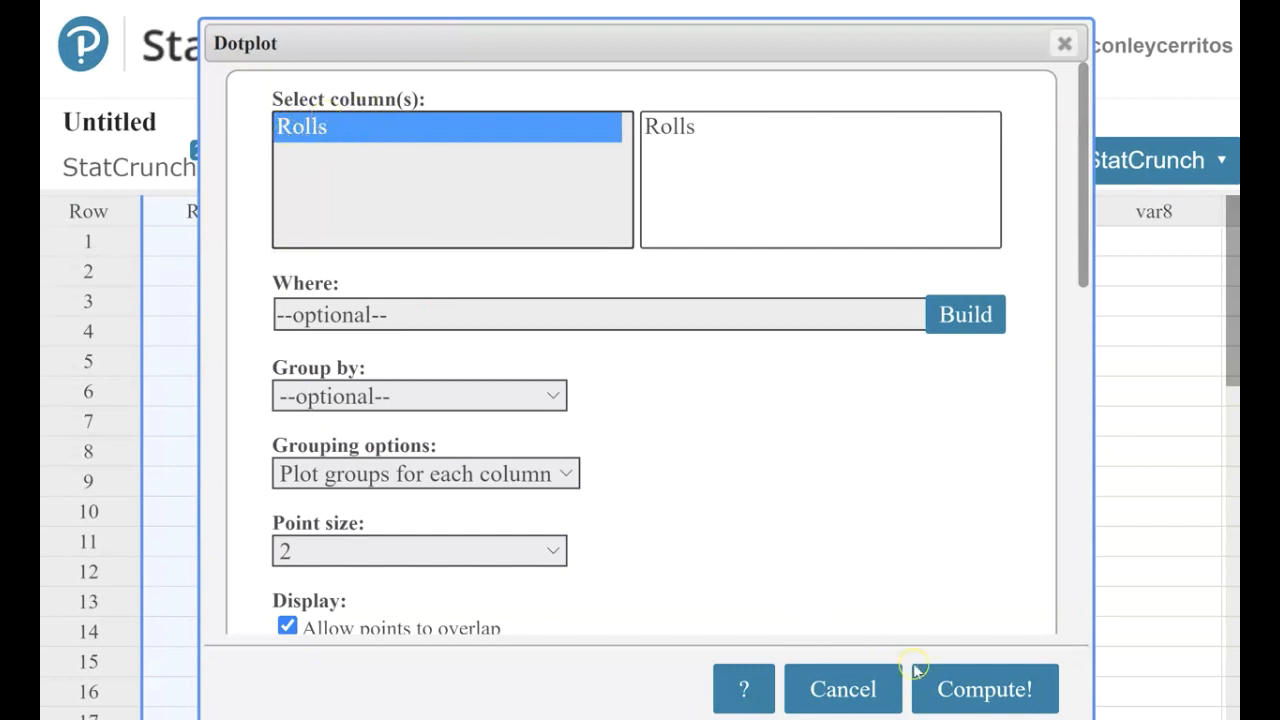
pyautogui.click(960, 688)
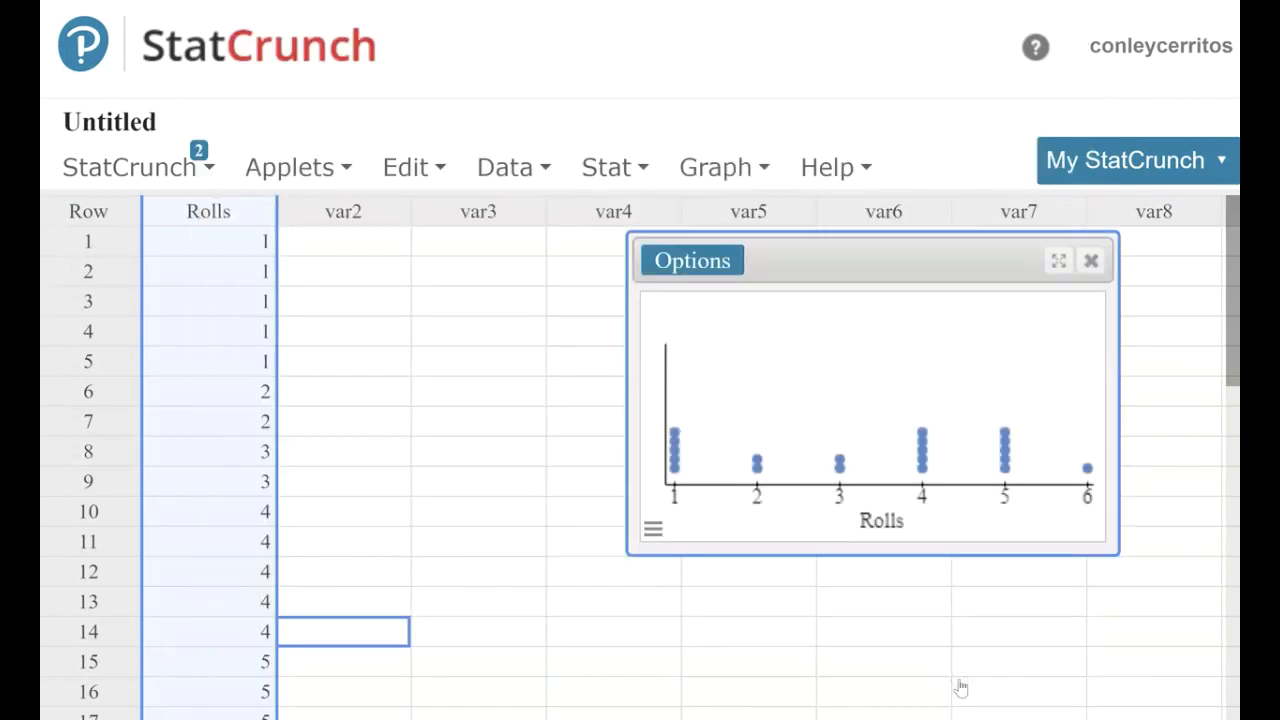